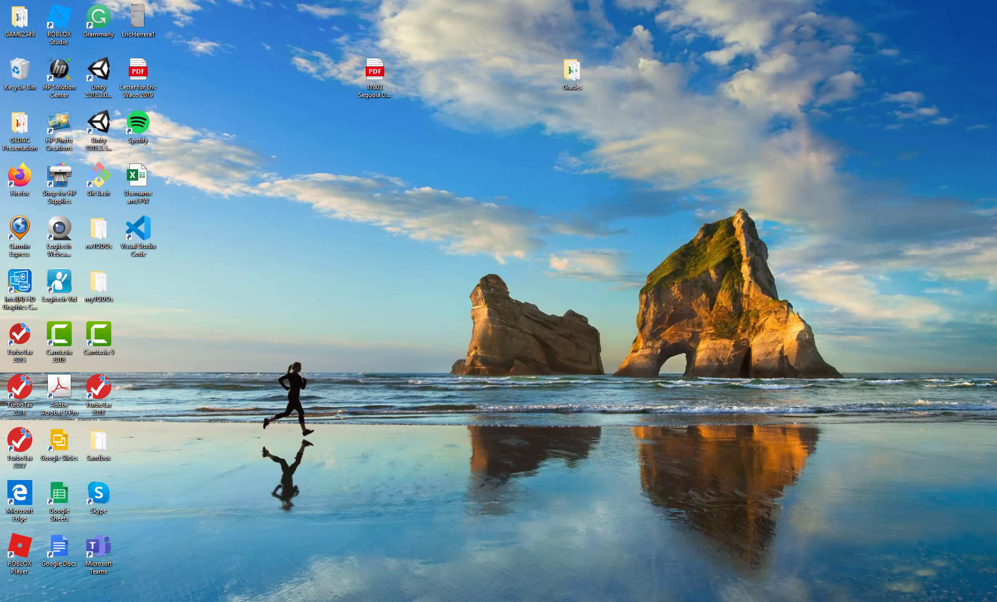
# Step: Return to the Word instructions and follow the filezilla-project.org/download.php link at the top
pyautogui.moveTo(446, 601)
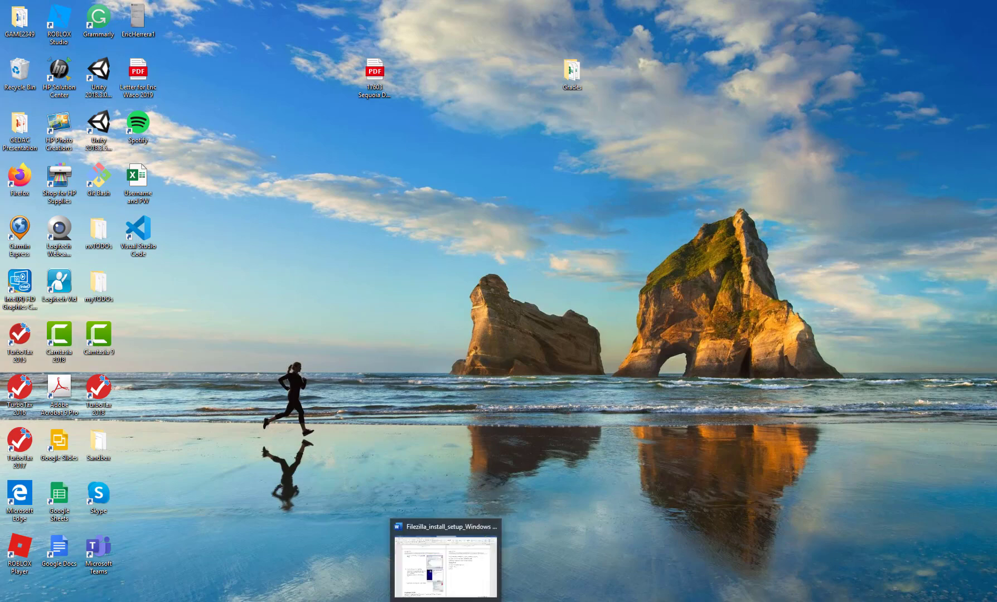
pyautogui.click(446, 564)
pyautogui.scroll(15, 613, 279)
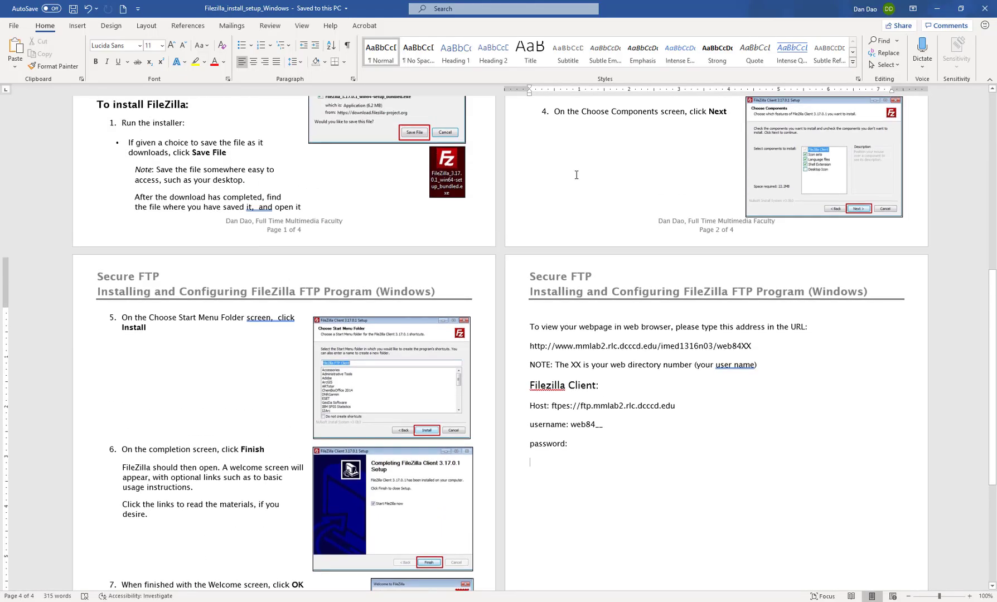
pyautogui.scroll(2, 612, 279)
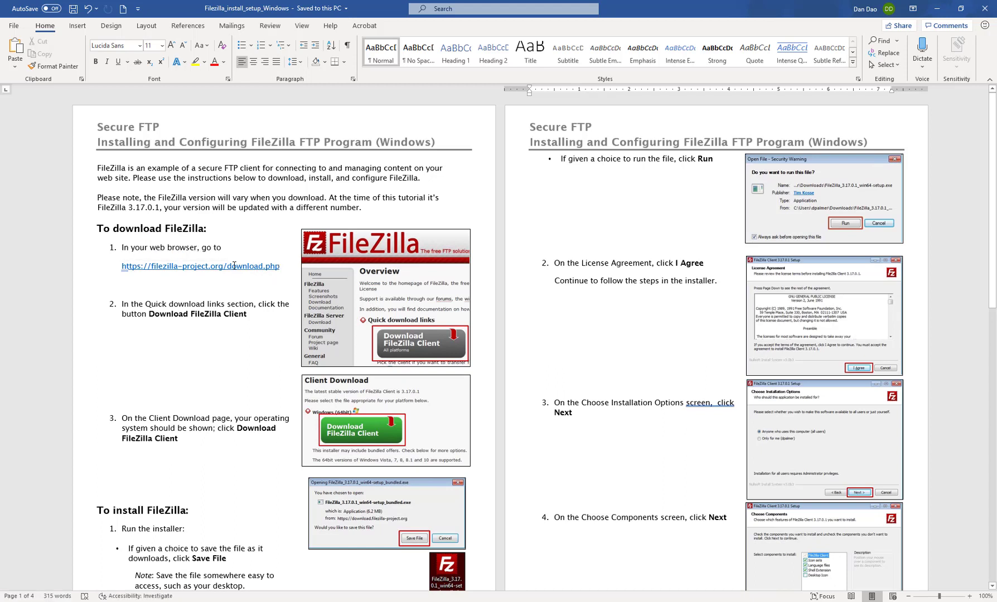
pyautogui.keyDown('ctrl'); pyautogui.click(218, 267); pyautogui.keyUp('ctrl')
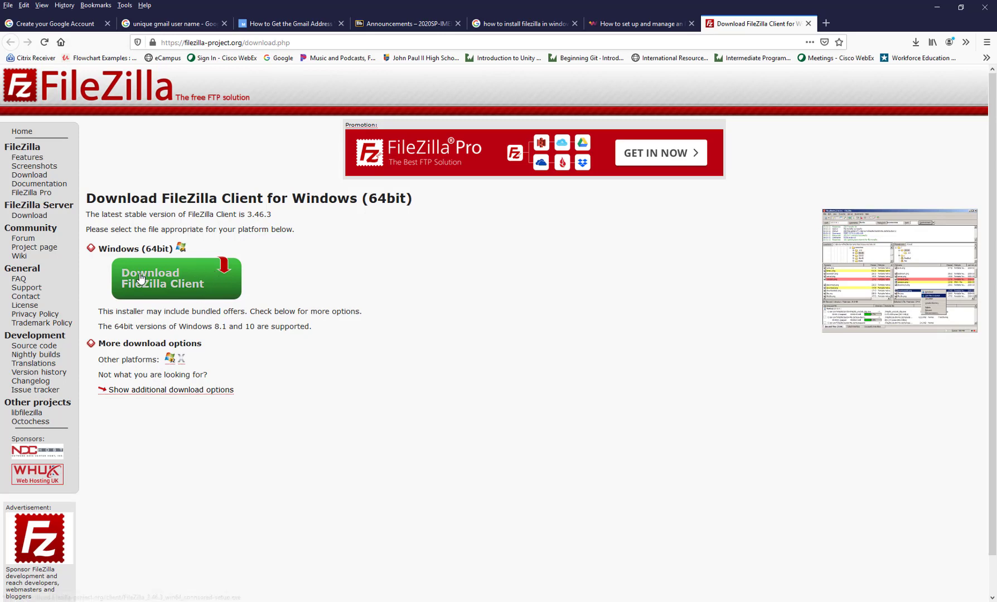
# Step: Use the green Download FileZilla Client button to bring up the FileZilla edition comparison
pyautogui.click(165, 296)
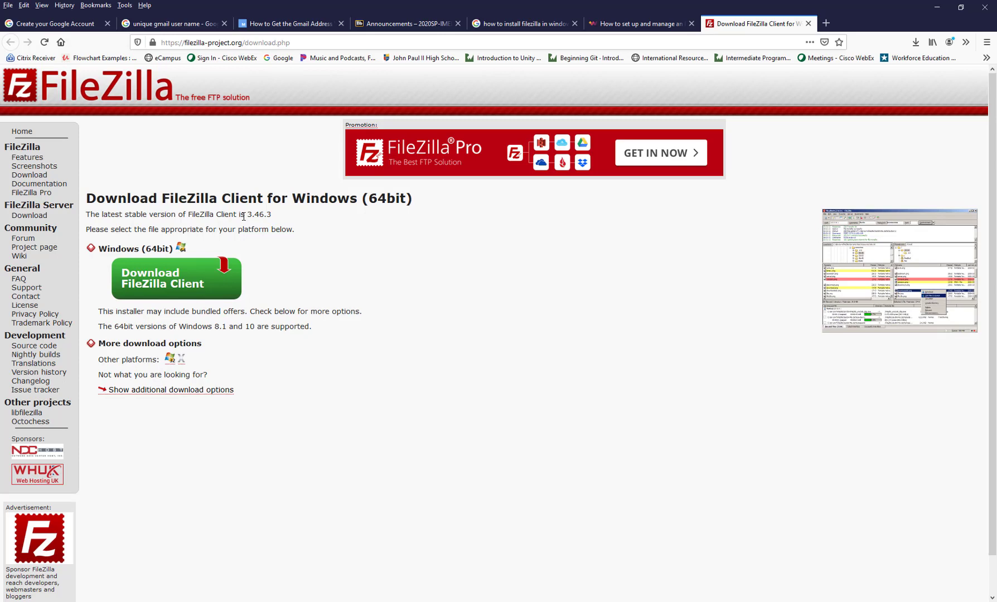
pyautogui.click(186, 290)
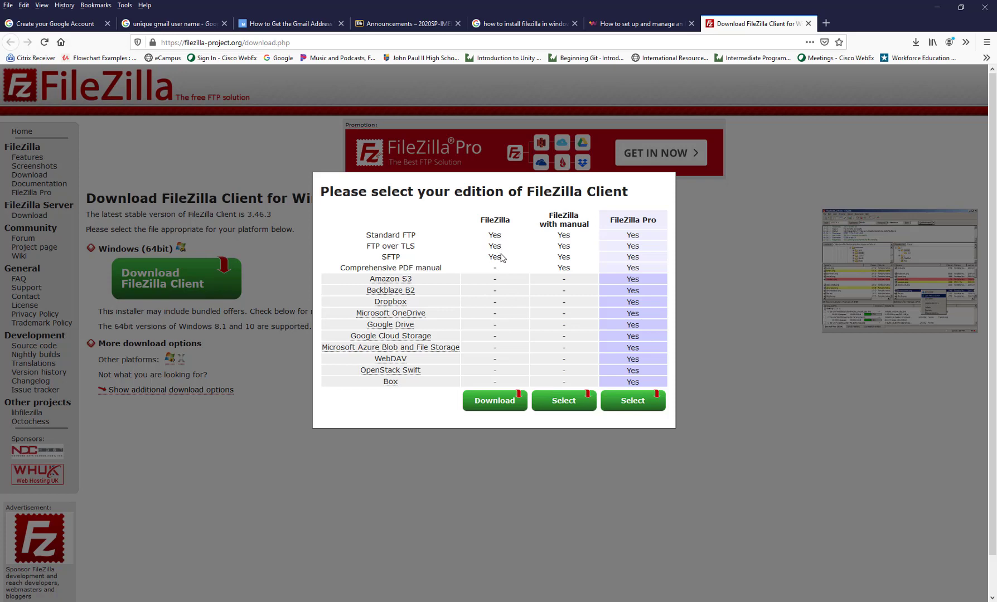
# Step: Save the free FileZilla 3.46.3 setup file, dismiss the thank-you popup, and check the downloads list
pyautogui.click(509, 408)
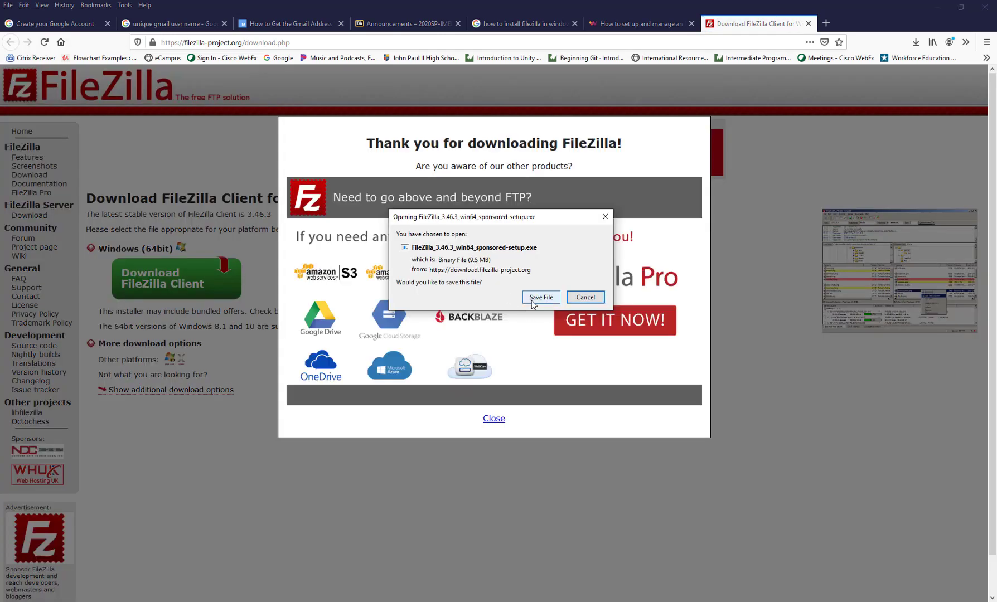
pyautogui.click(537, 298)
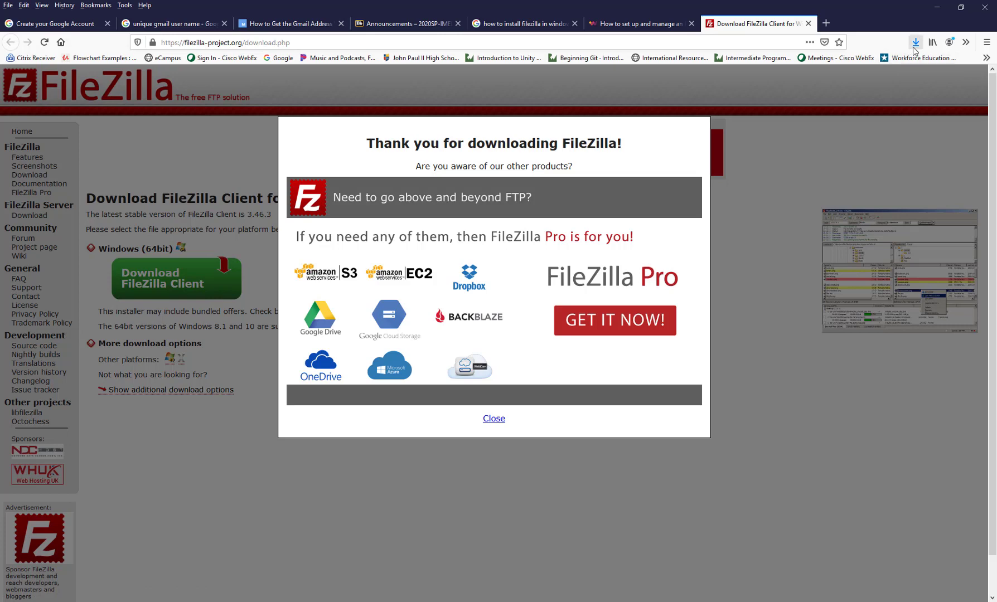
pyautogui.click(494, 418)
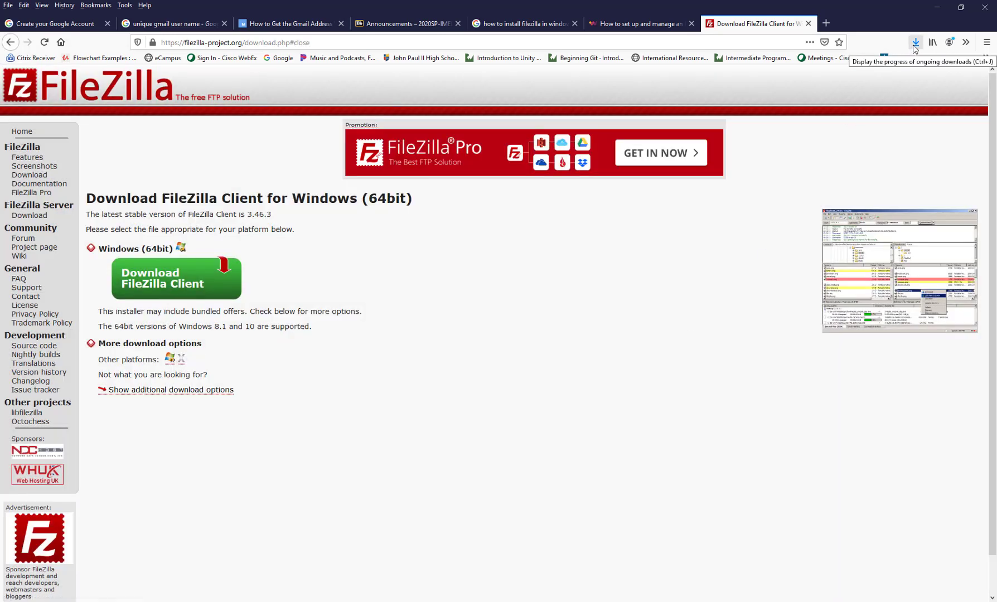
pyautogui.click(915, 43)
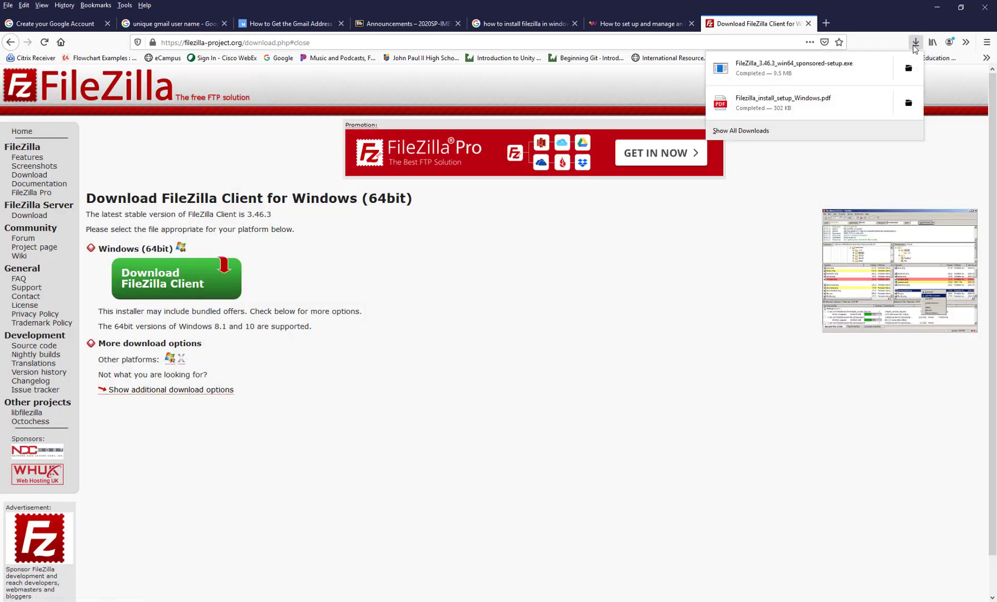
# Step: Close the two FileZilla tutorial tabs and show the downloads list again
pyautogui.click(691, 23)
pyautogui.click(575, 23)
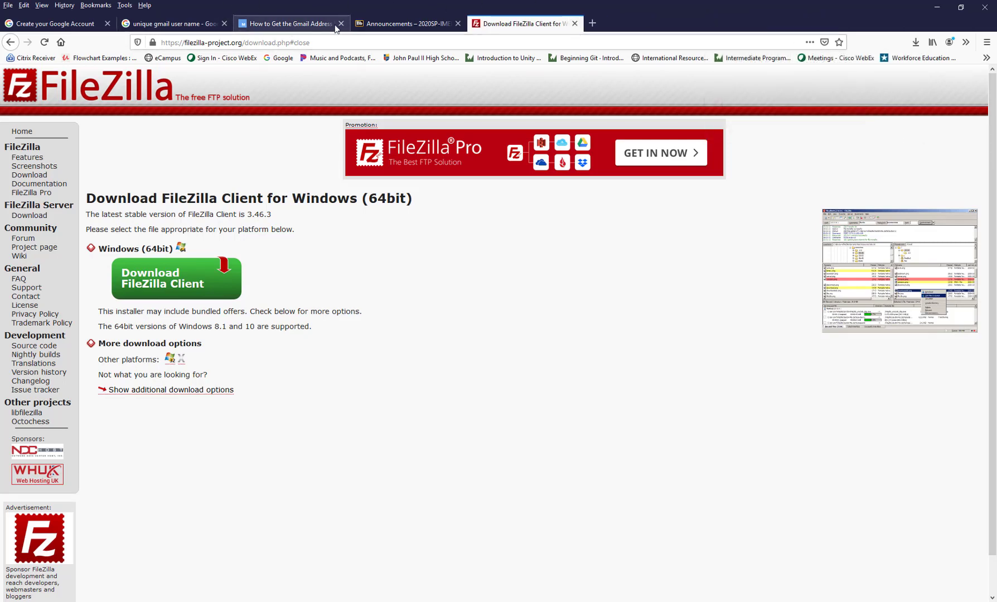
pyautogui.click(915, 42)
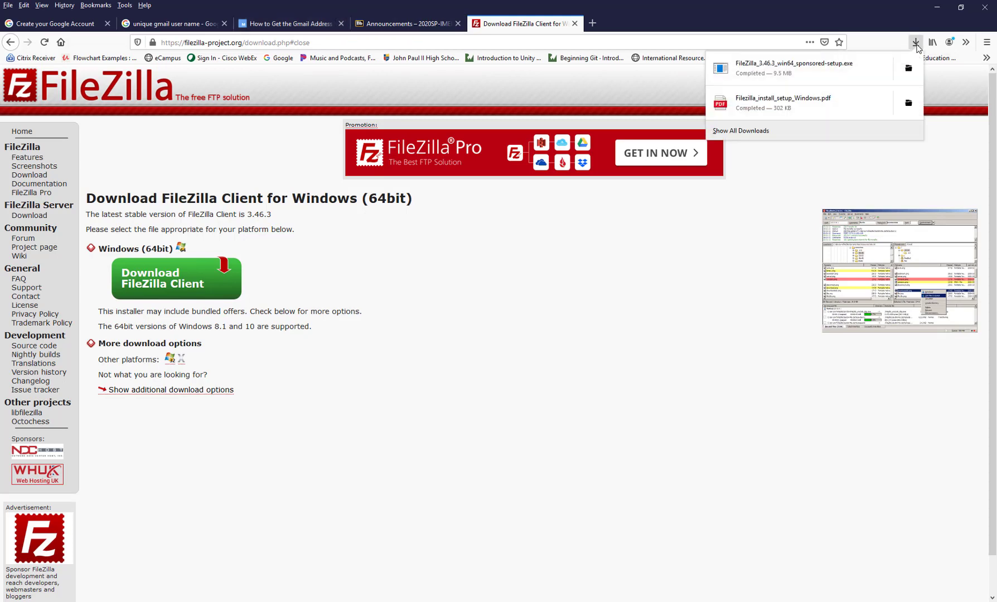
# Step: Run FileZilla_3.46.3_win64_sponsored-setup.exe from the Downloads folder, then minimize Explorer
pyautogui.click(906, 71)
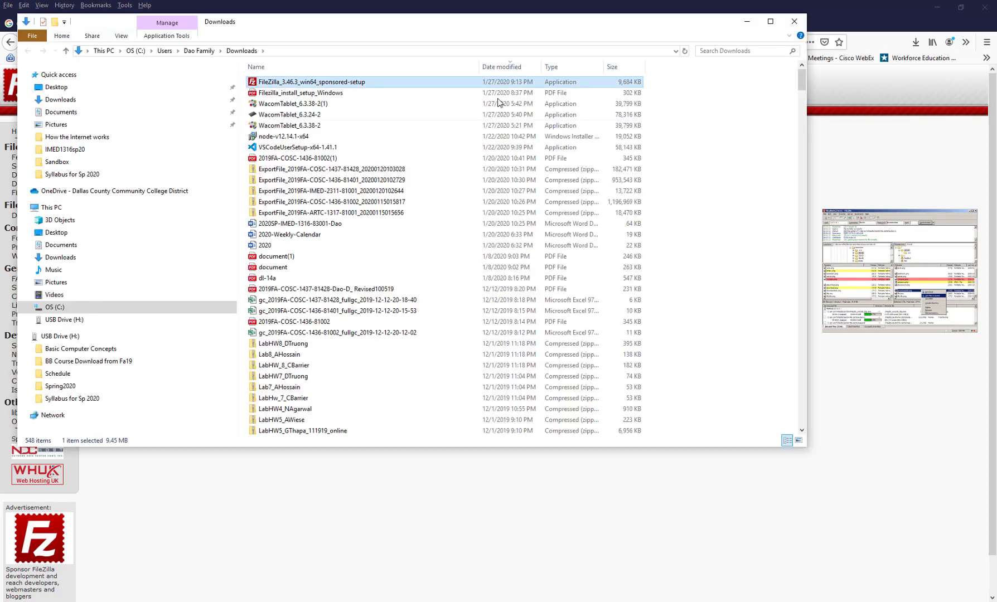
pyautogui.doubleClick(337, 86)
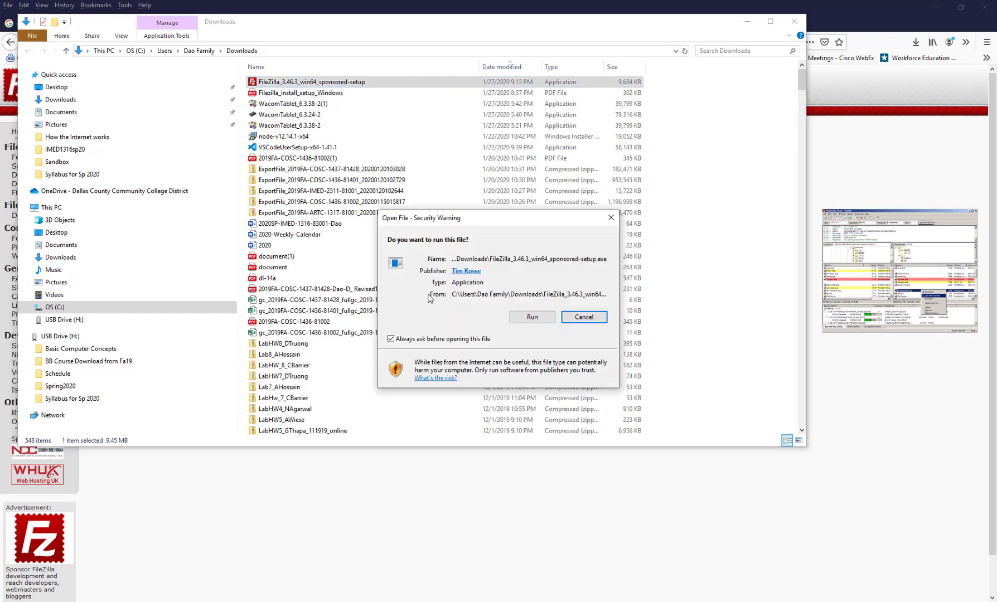
pyautogui.click(524, 317)
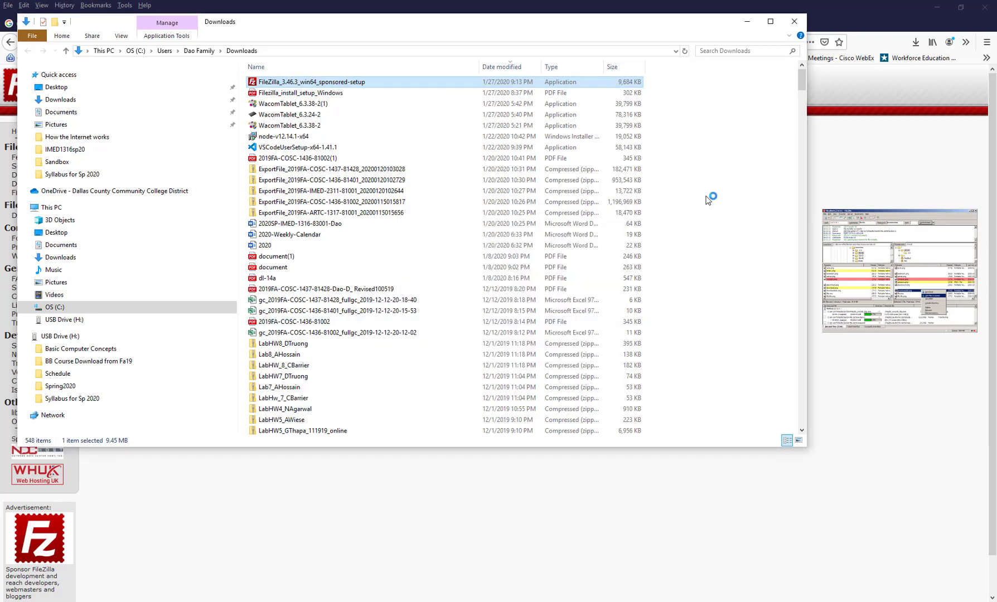
pyautogui.click(747, 21)
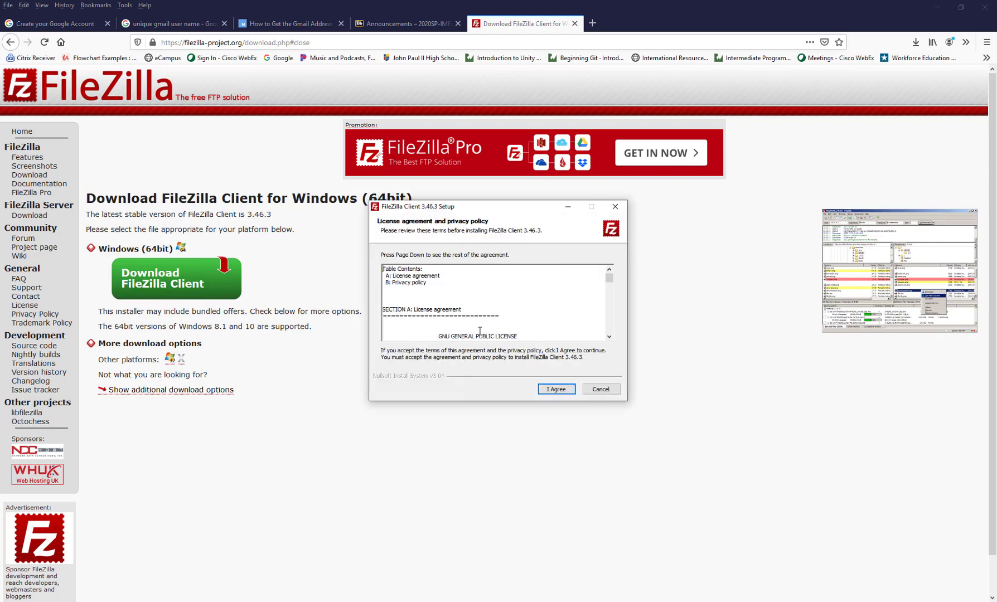
# Step: Accept the FileZilla license and continue installing for anyone who uses this computer
pyautogui.click(556, 391)
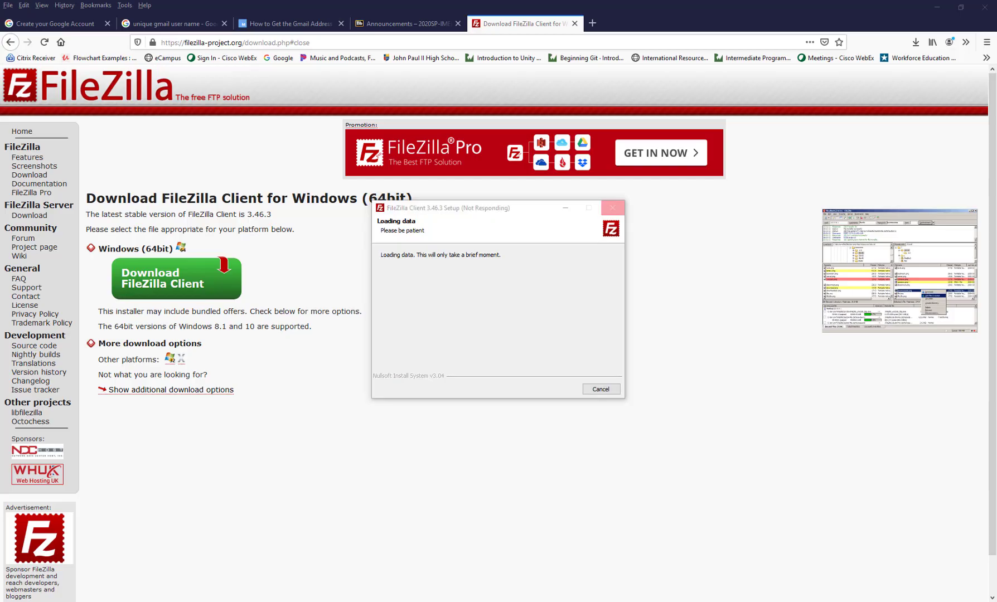
pyautogui.click(955, 571)
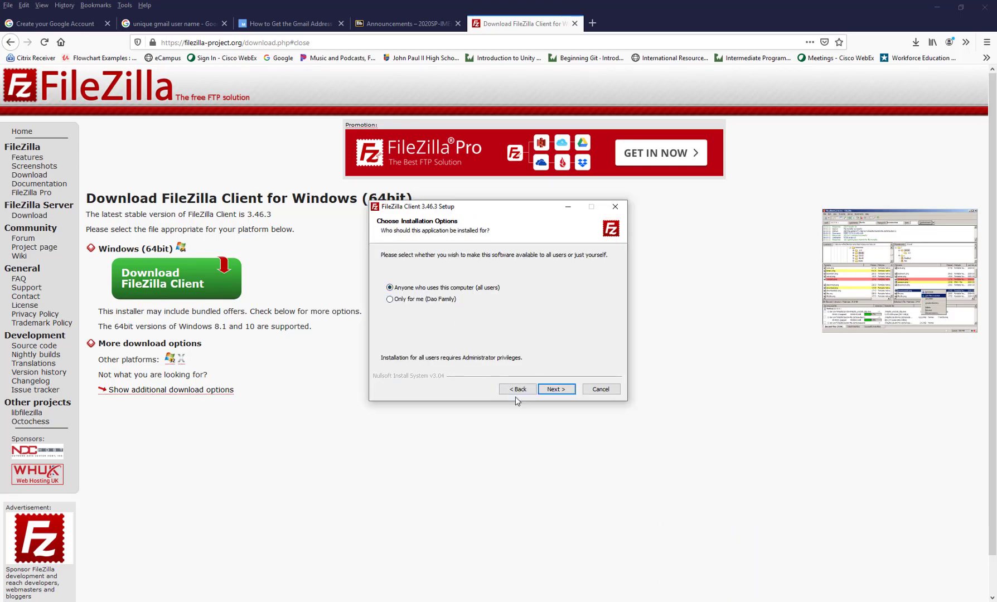
pyautogui.click(580, 601)
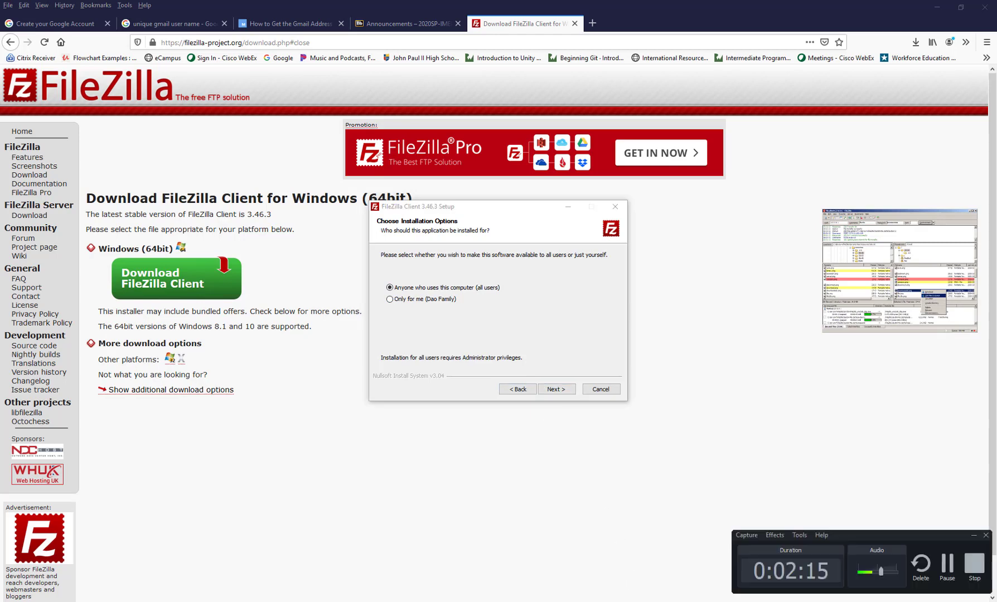
pyautogui.click(973, 535)
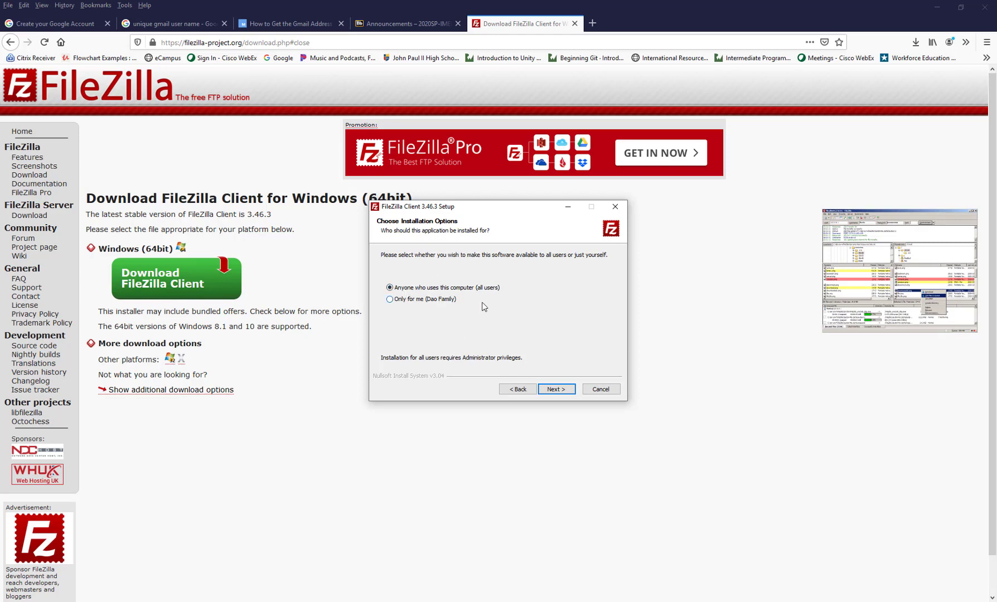
pyautogui.click(564, 391)
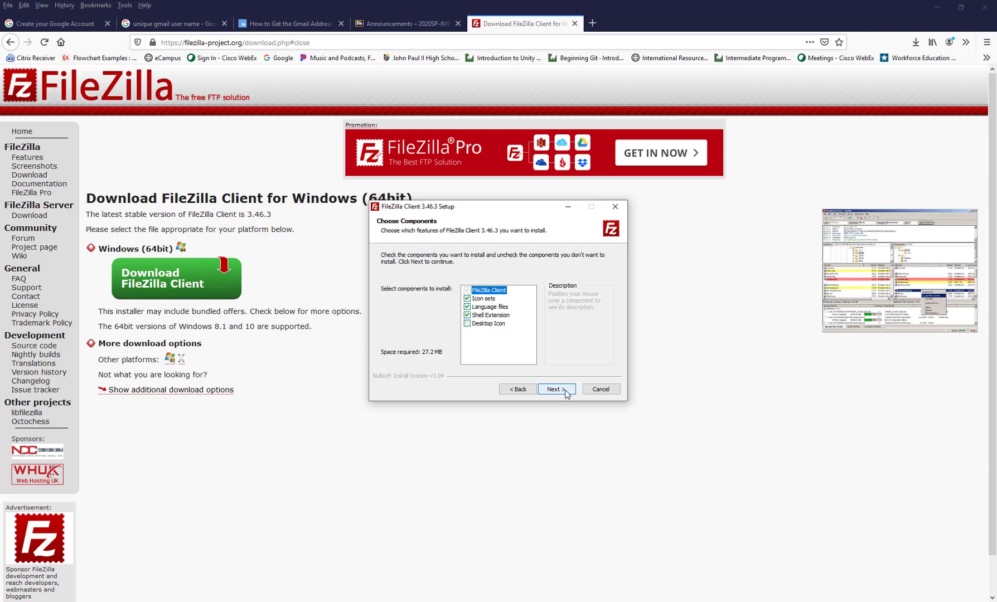
# Step: Install with a desktop icon, default install and Start Menu folders, and launch FileZilla on finish
pyautogui.click(480, 325)
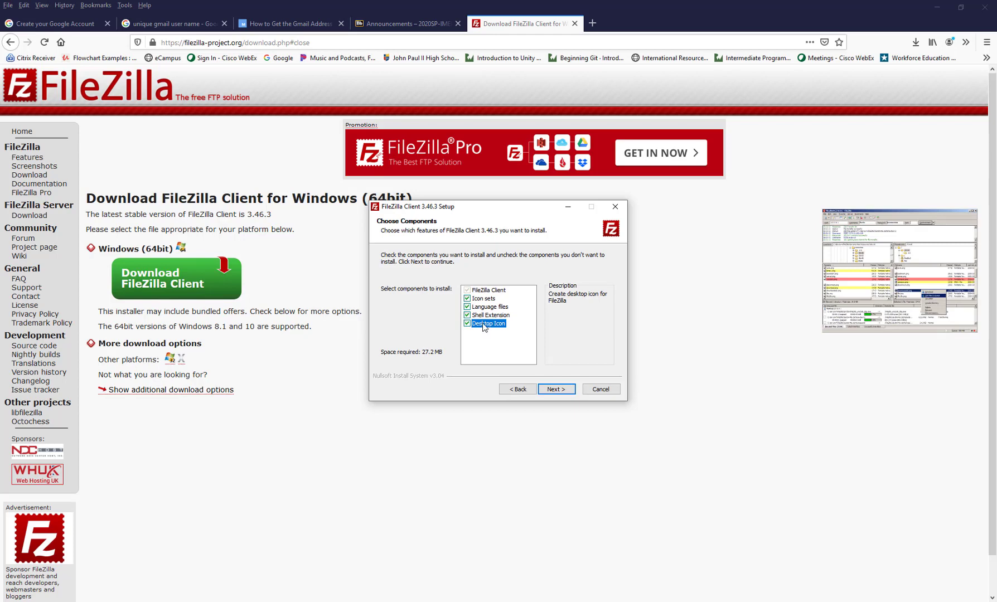
pyautogui.click(559, 391)
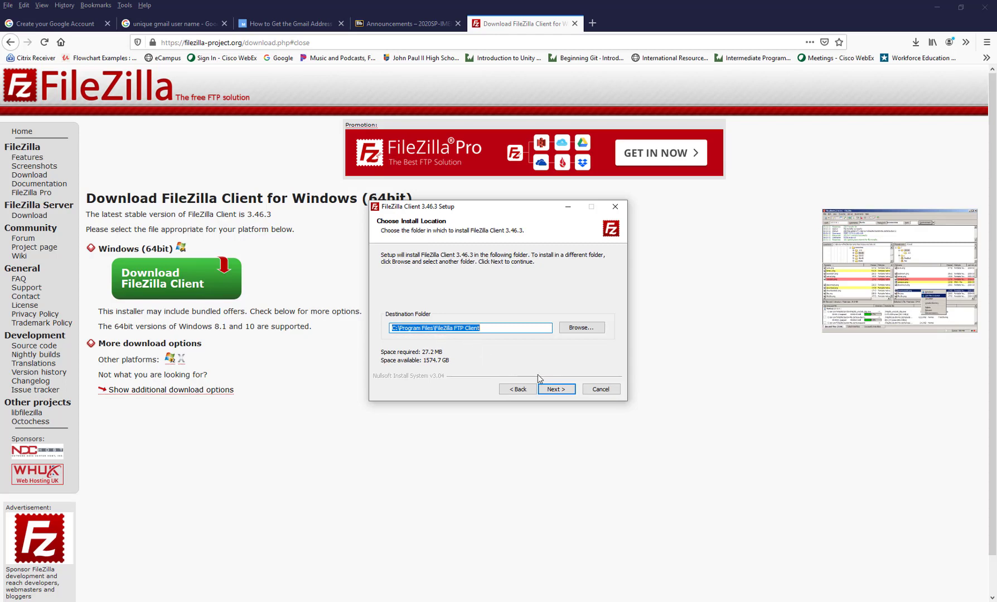
pyautogui.click(555, 390)
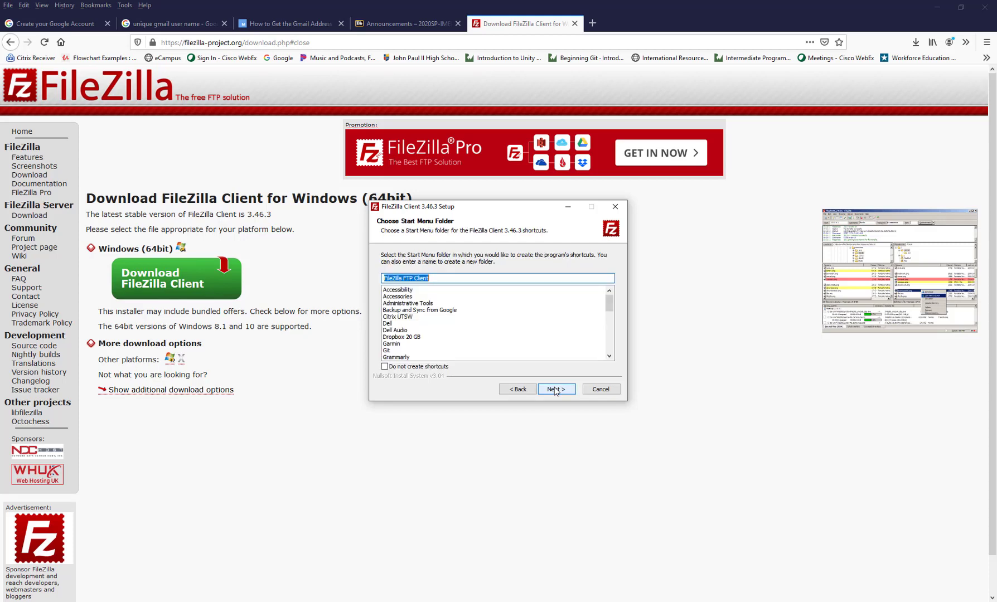
pyautogui.click(555, 389)
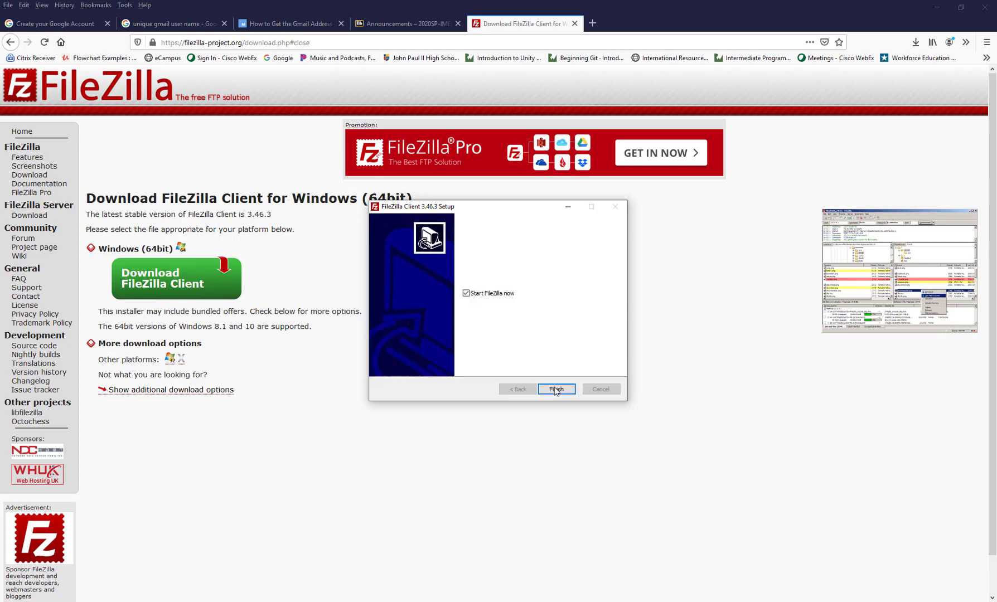
pyautogui.click(555, 390)
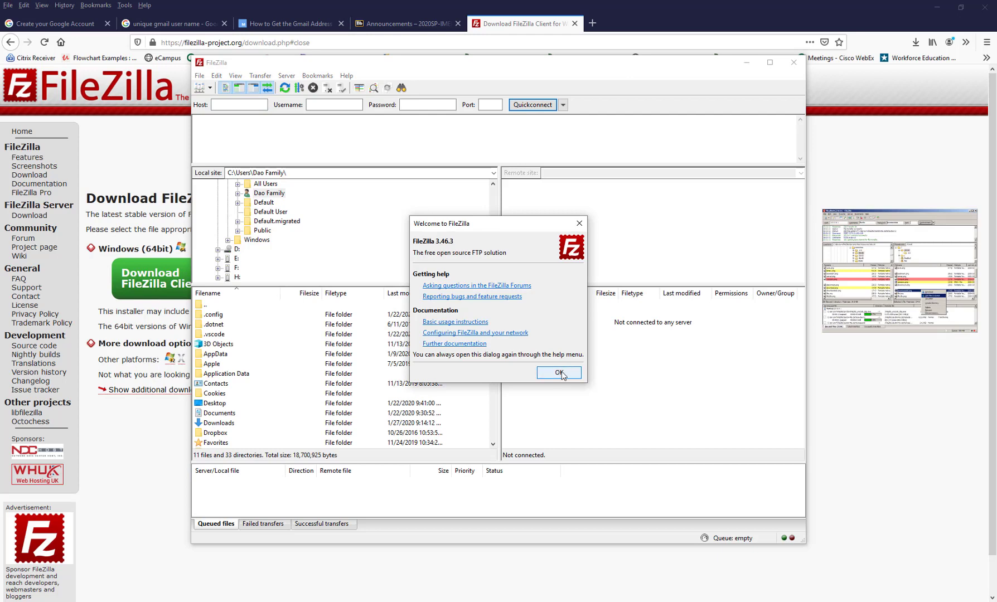
# Step: Dismiss the Welcome to FileZilla dialog and switch to the FTP Accounts Information Notepad notes
pyautogui.click(558, 373)
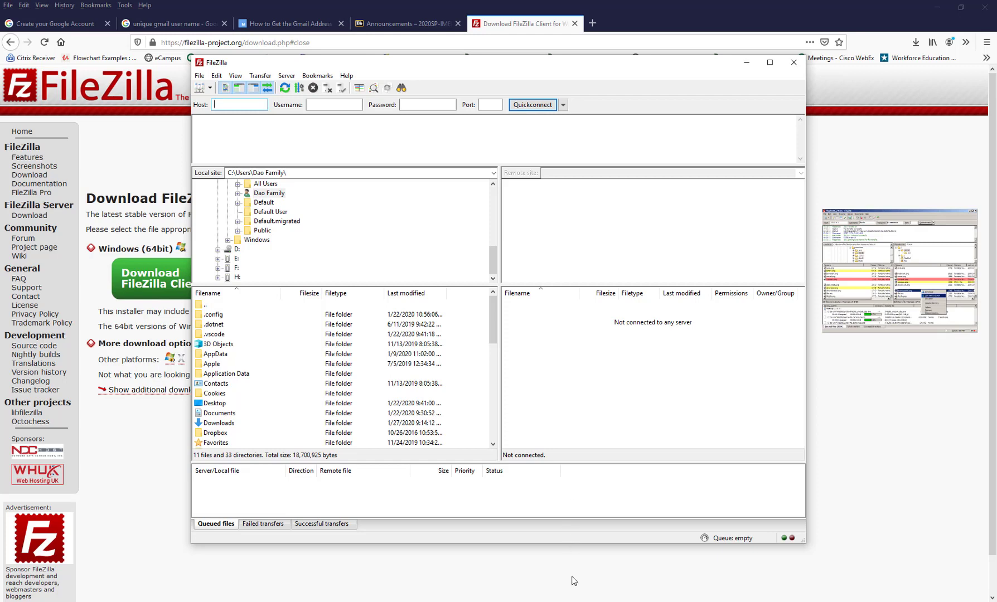
pyautogui.click(579, 601)
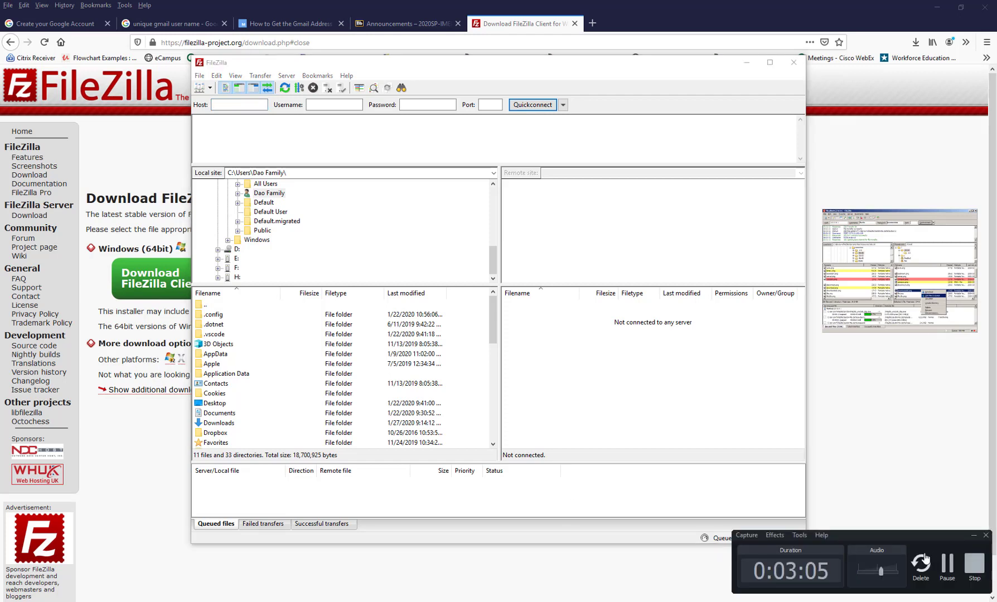
pyautogui.click(947, 565)
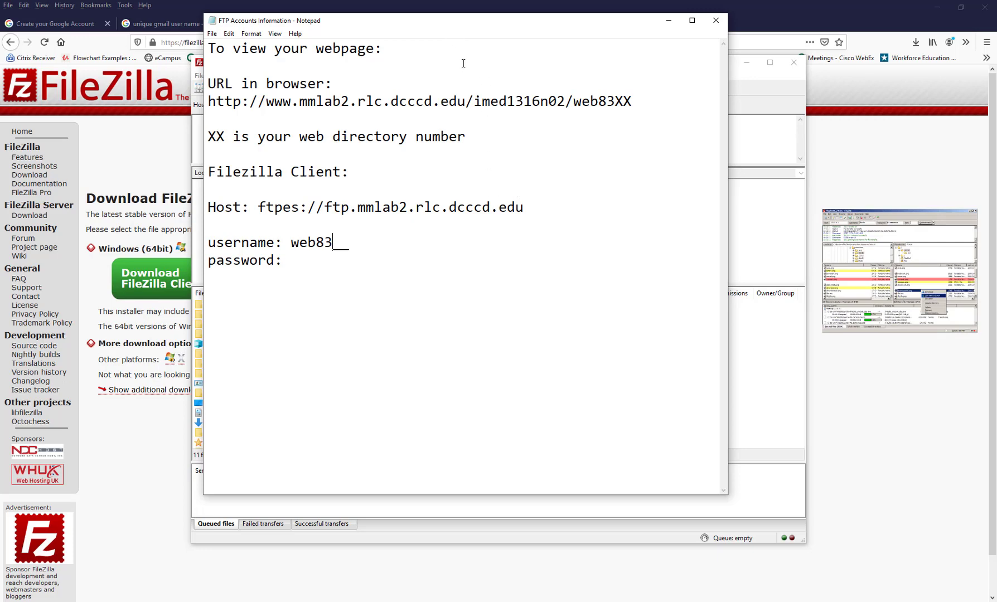
pyautogui.moveTo(429, 27); pyautogui.dragTo(418, 61)
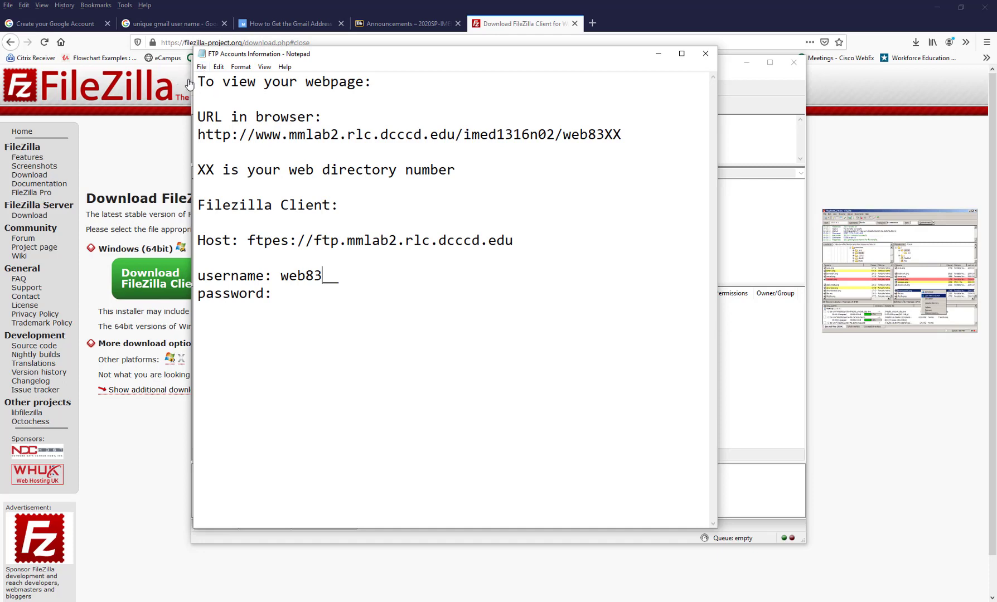
pyautogui.moveTo(197, 82); pyautogui.dragTo(361, 98)
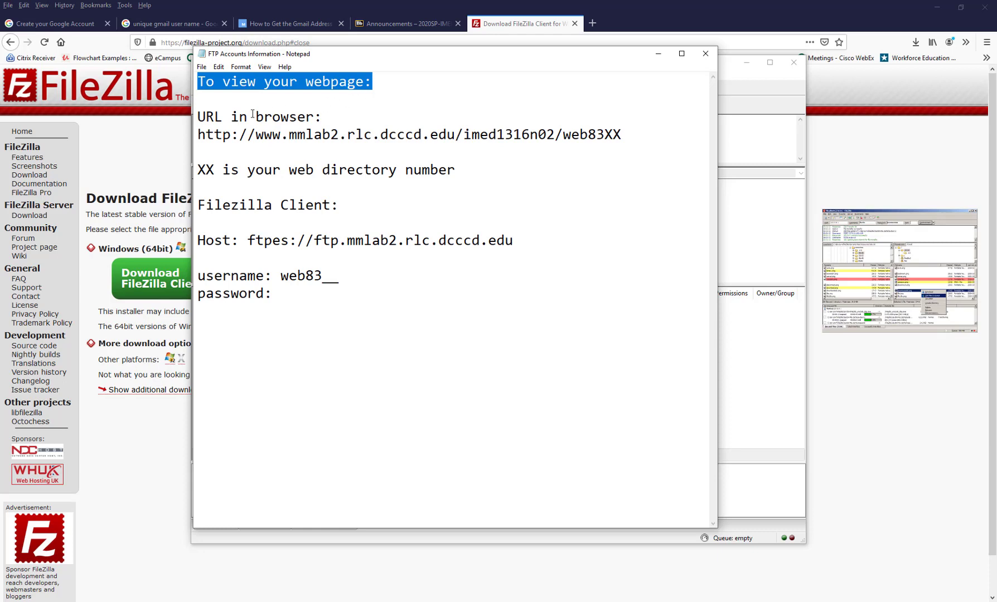
pyautogui.moveTo(206, 118); pyautogui.dragTo(329, 123)
pyautogui.moveTo(198, 136); pyautogui.dragTo(254, 142)
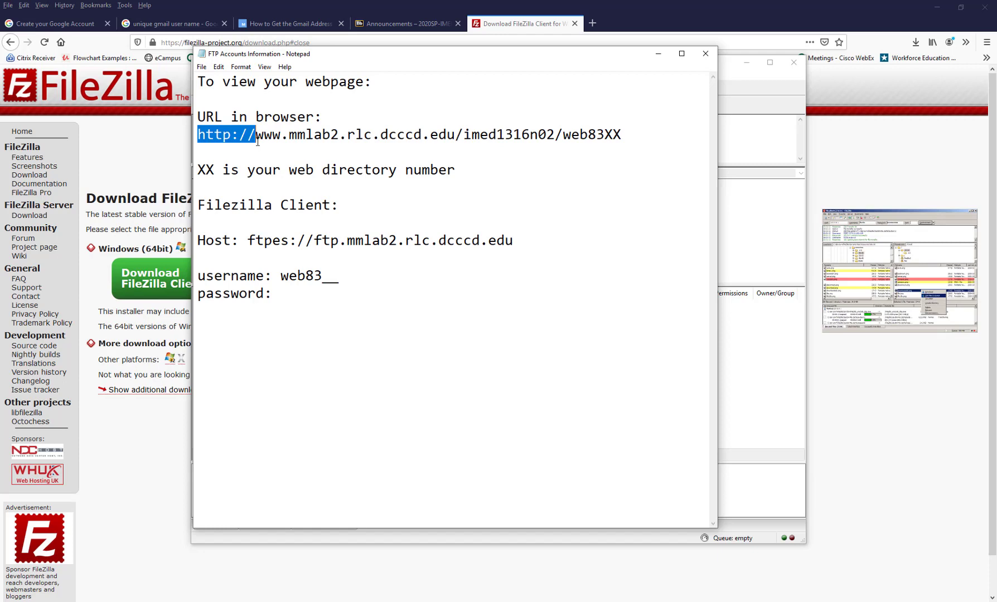
pyautogui.moveTo(256, 137); pyautogui.dragTo(458, 138)
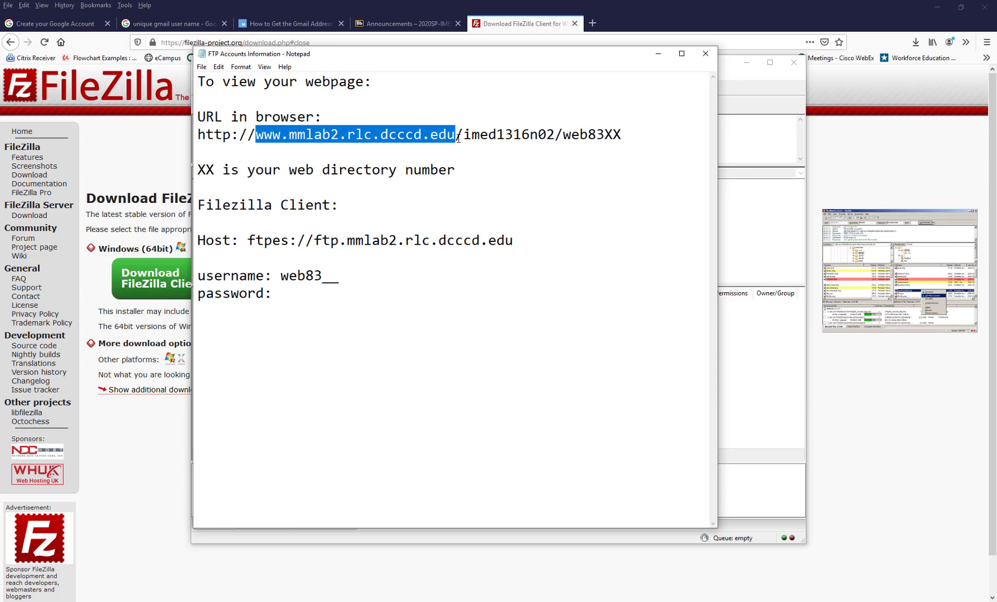
pyautogui.click(457, 137)
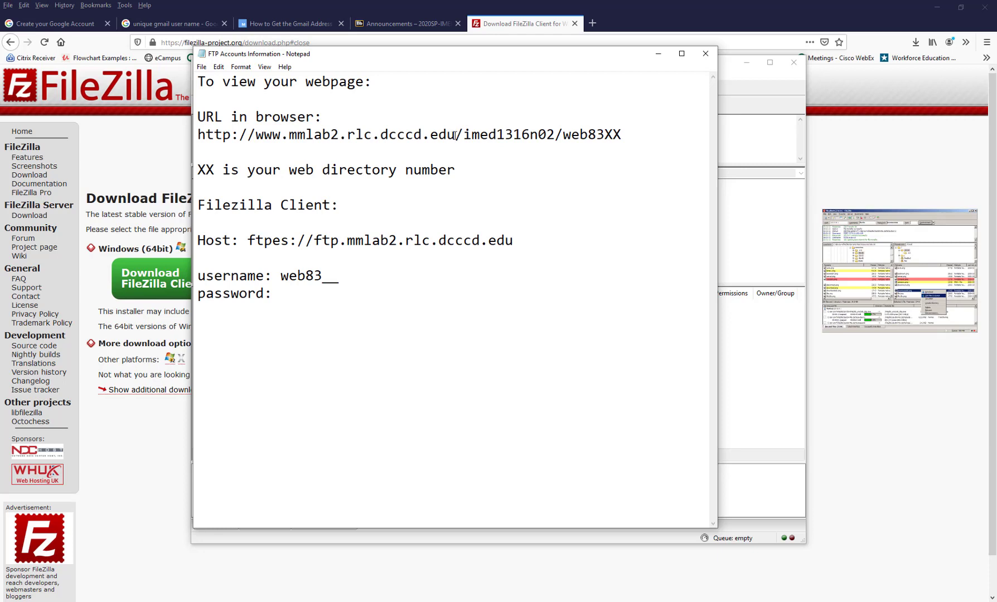
pyautogui.moveTo(452, 137); pyautogui.dragTo(556, 142)
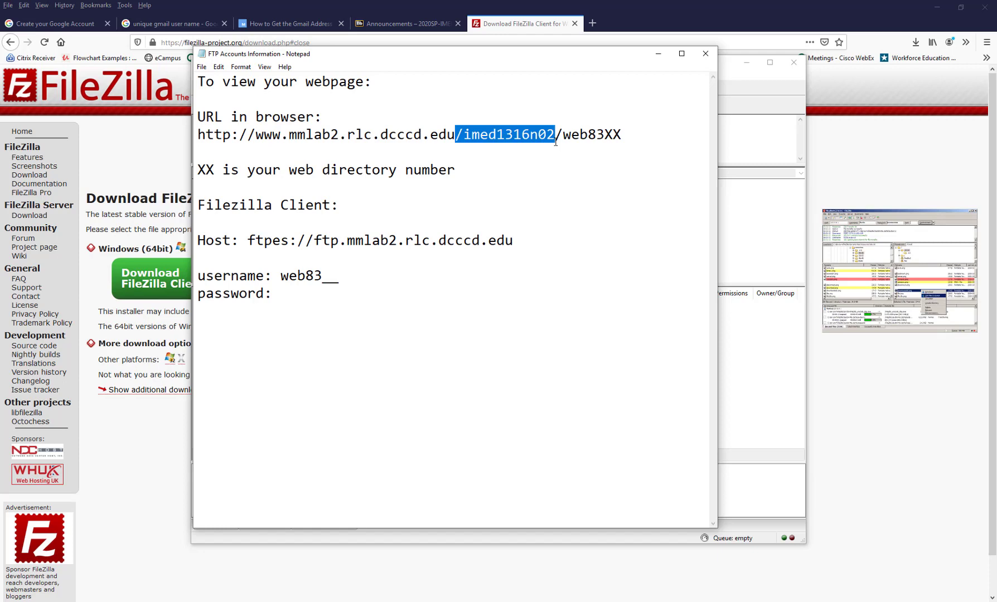
pyautogui.moveTo(556, 142); pyautogui.dragTo(622, 136)
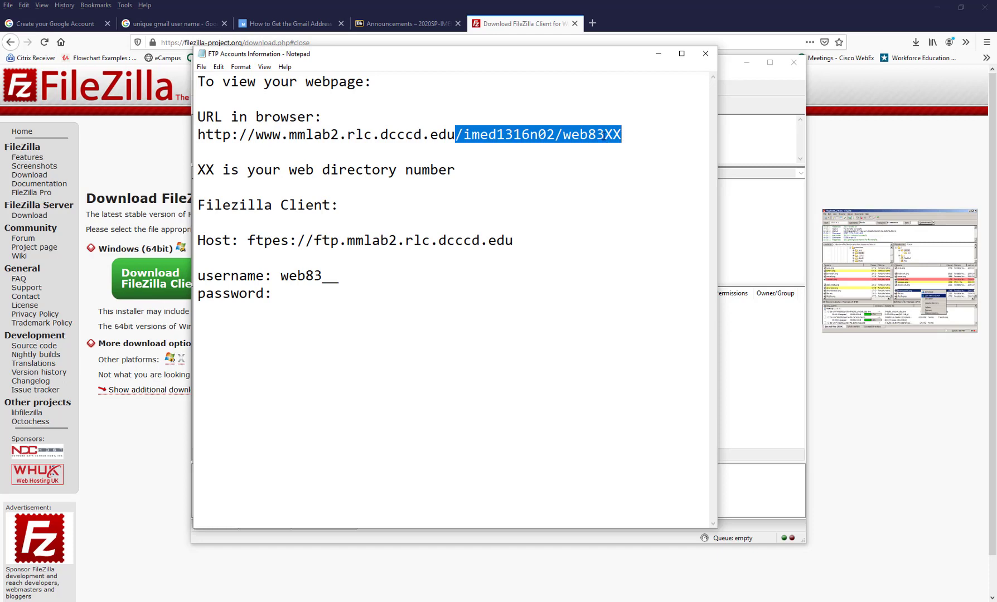
pyautogui.click(503, 135)
pyautogui.moveTo(505, 135)
pyautogui.mouseDown()
pyautogui.moveTo(522, 135)
pyautogui.moveTo(513, 135)
pyautogui.mouseUp()
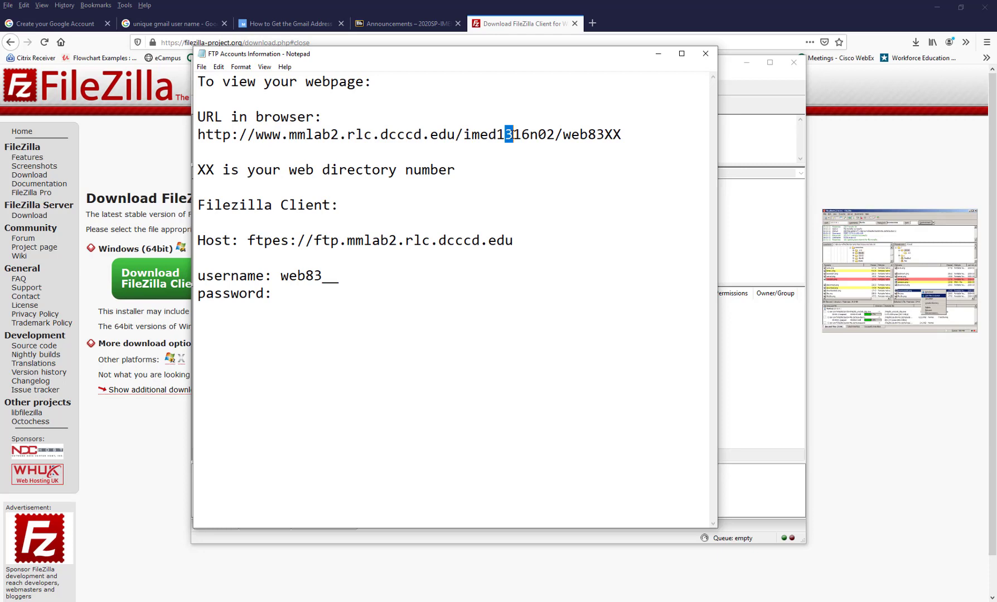
pyautogui.click(572, 135)
pyautogui.moveTo(604, 135); pyautogui.dragTo(622, 131)
pyautogui.moveTo(198, 170); pyautogui.dragTo(215, 174)
pyautogui.moveTo(281, 276); pyautogui.dragTo(338, 276)
pyautogui.moveTo(205, 204); pyautogui.dragTo(336, 207)
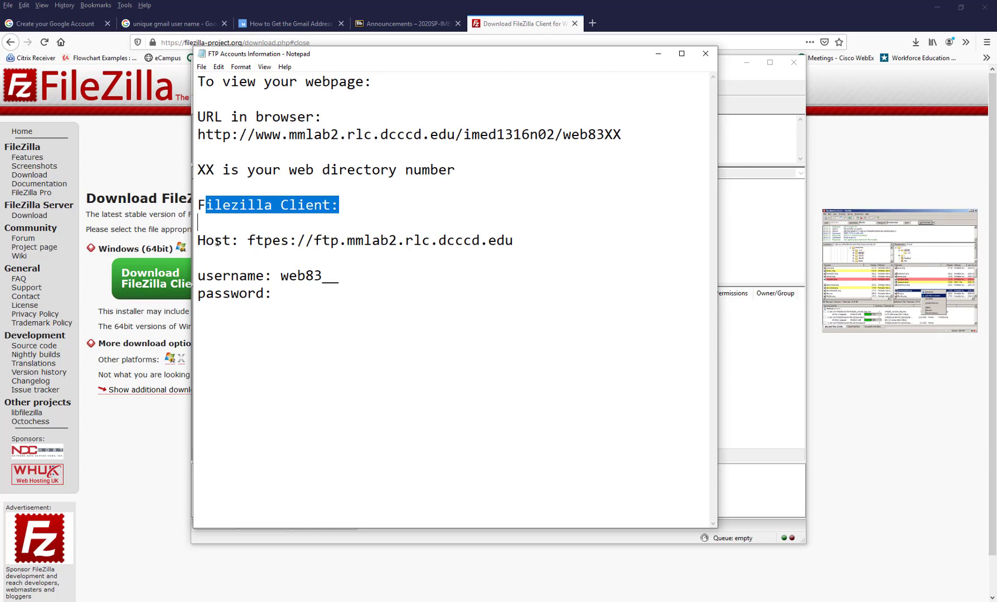
pyautogui.moveTo(248, 240); pyautogui.dragTo(292, 236)
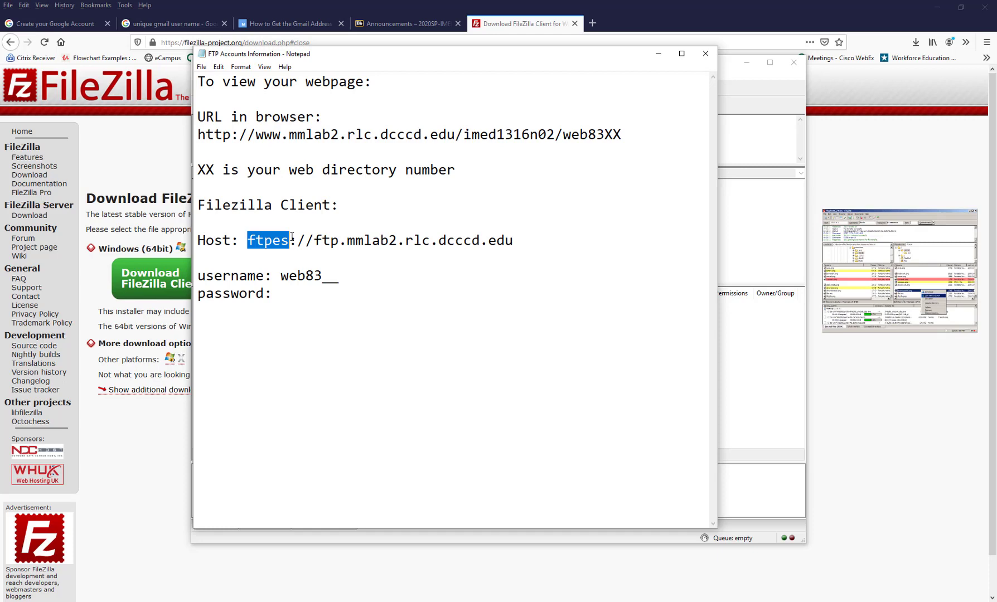
pyautogui.moveTo(291, 237); pyautogui.dragTo(313, 239)
pyautogui.click(313, 240)
pyautogui.moveTo(314, 240); pyautogui.dragTo(517, 248)
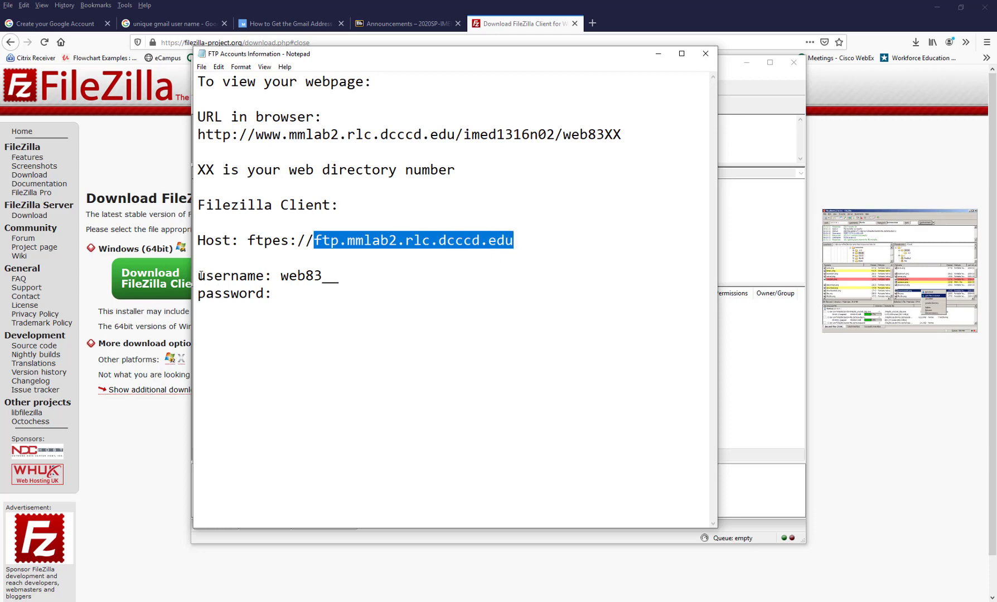
pyautogui.moveTo(201, 276); pyautogui.dragTo(344, 279)
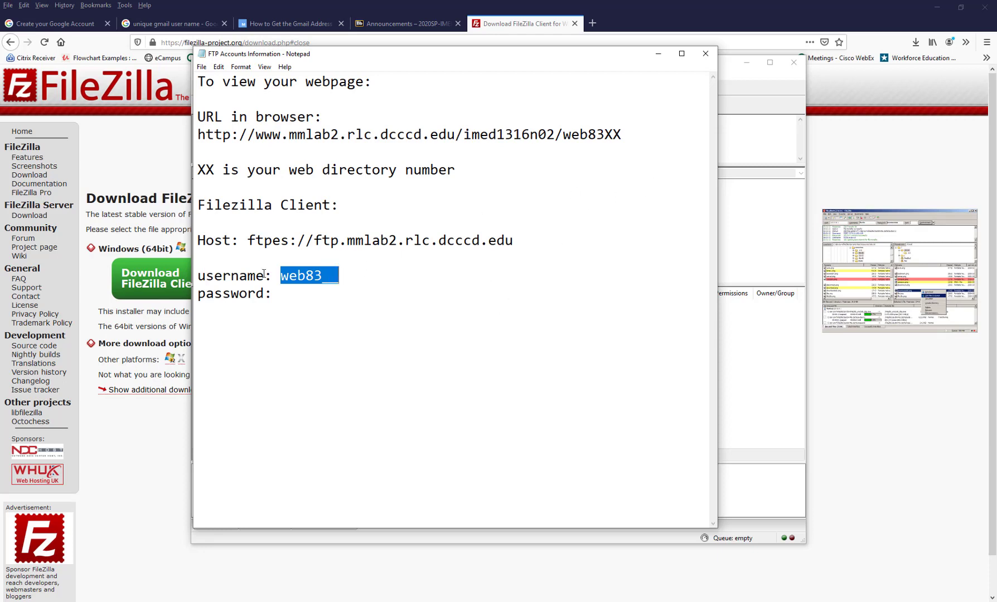
pyautogui.click(279, 293)
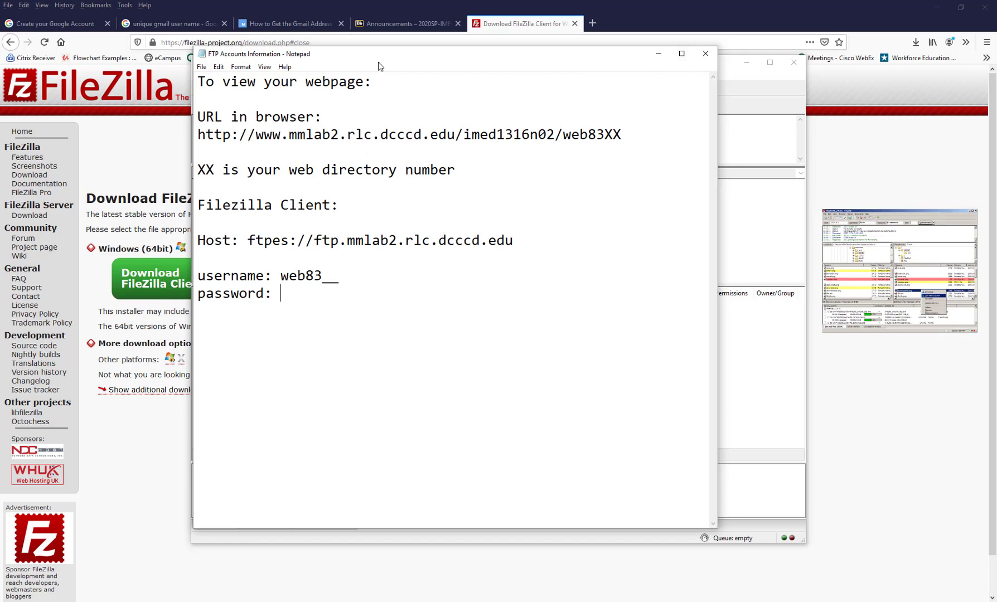
# Step: Snap Notepad and FileZilla side by side and copy the host ftpes://ftp.mmlab2.rlc.dcccd.edu from the notes
pyautogui.moveTo(483, 61); pyautogui.dragTo(995, 134)
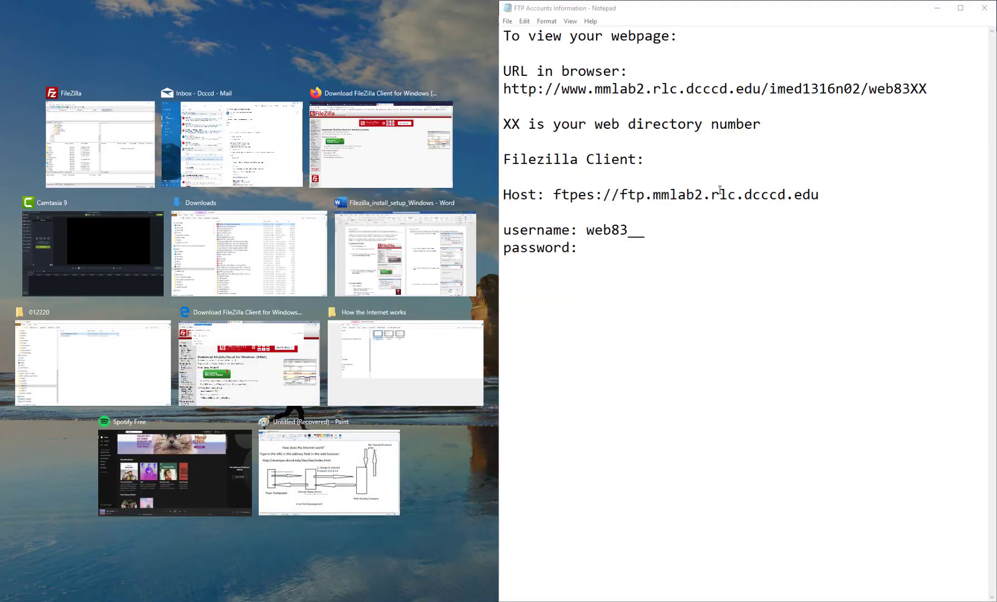
pyautogui.click(96, 114)
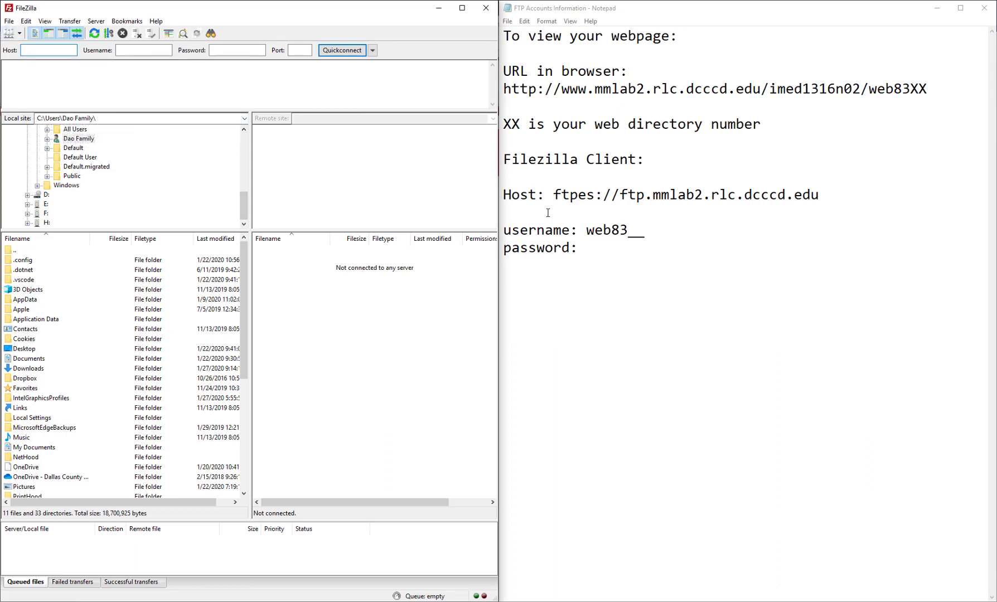
pyautogui.moveTo(555, 199); pyautogui.dragTo(819, 194)
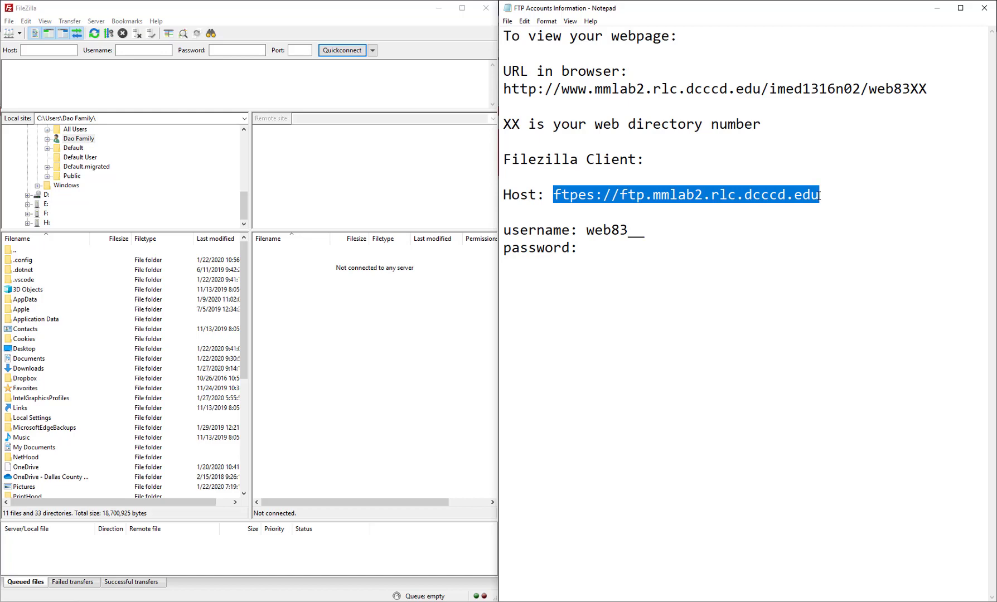
pyautogui.rightClick(782, 195)
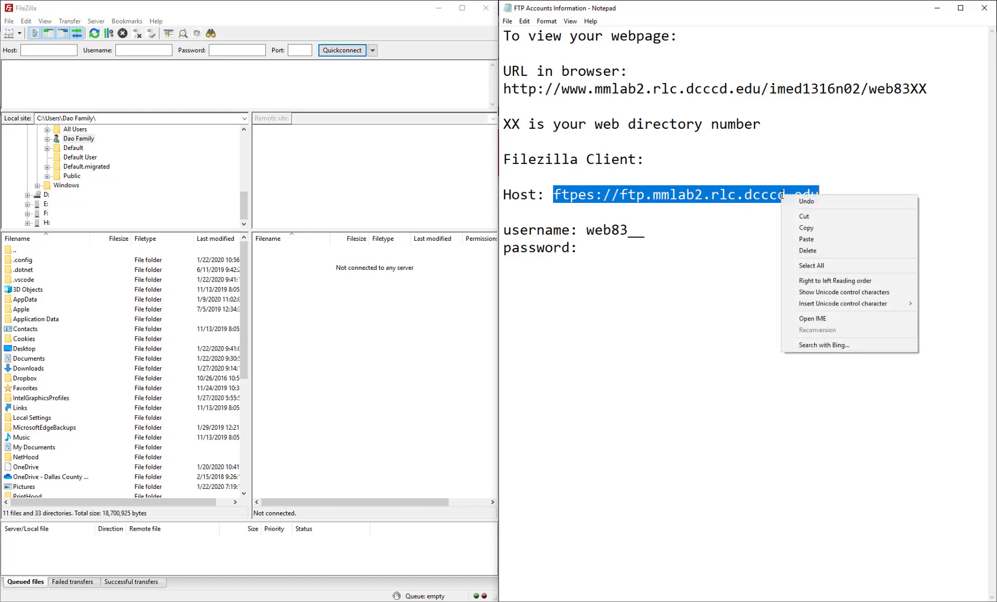
pyautogui.click(810, 233)
# Step: Paste the copied host address into FileZilla's quick-connect Host box
pyautogui.click(45, 52)
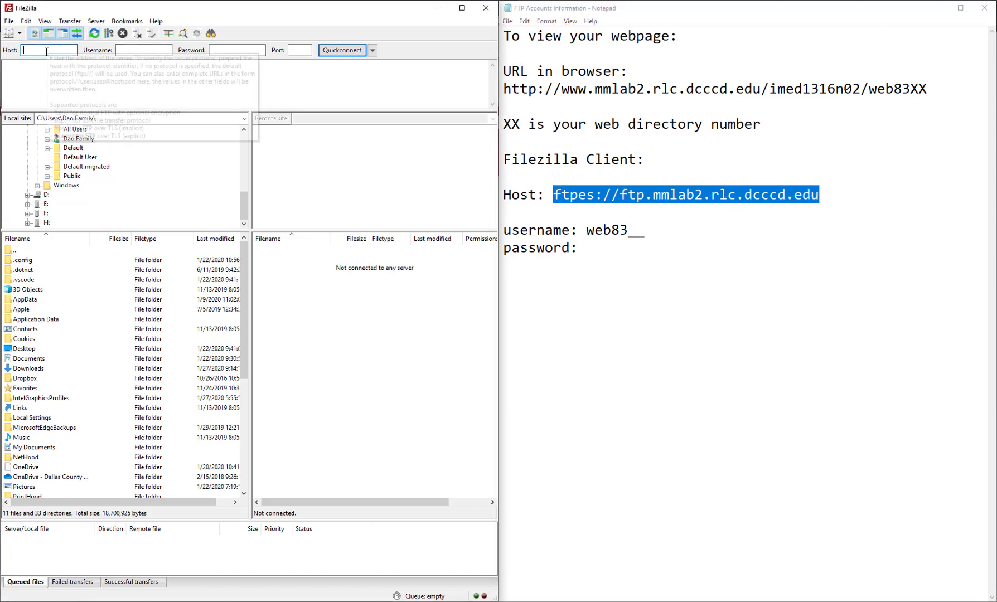
pyautogui.rightClick(45, 51)
pyautogui.click(77, 99)
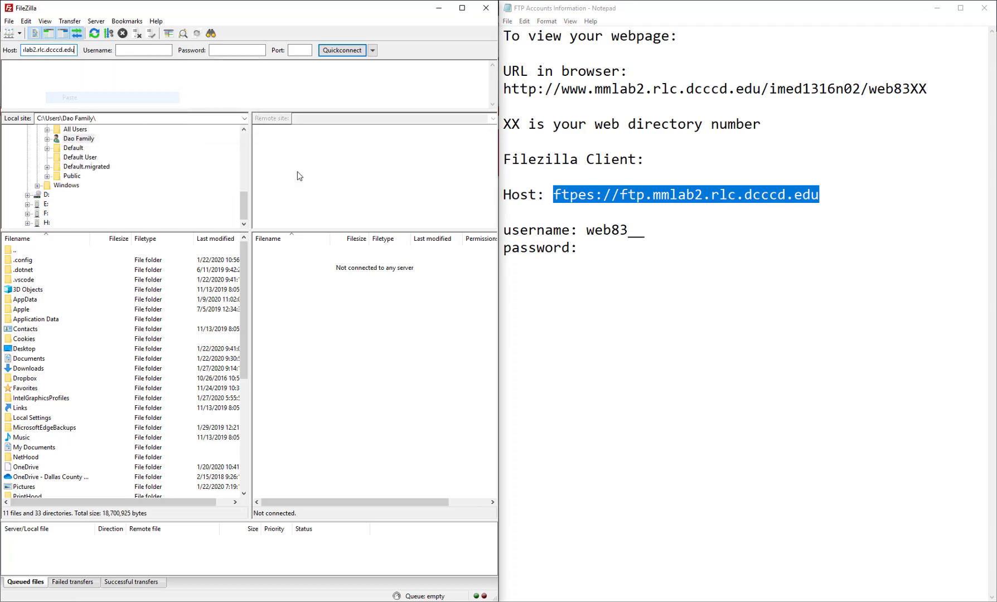
pyautogui.click(152, 50)
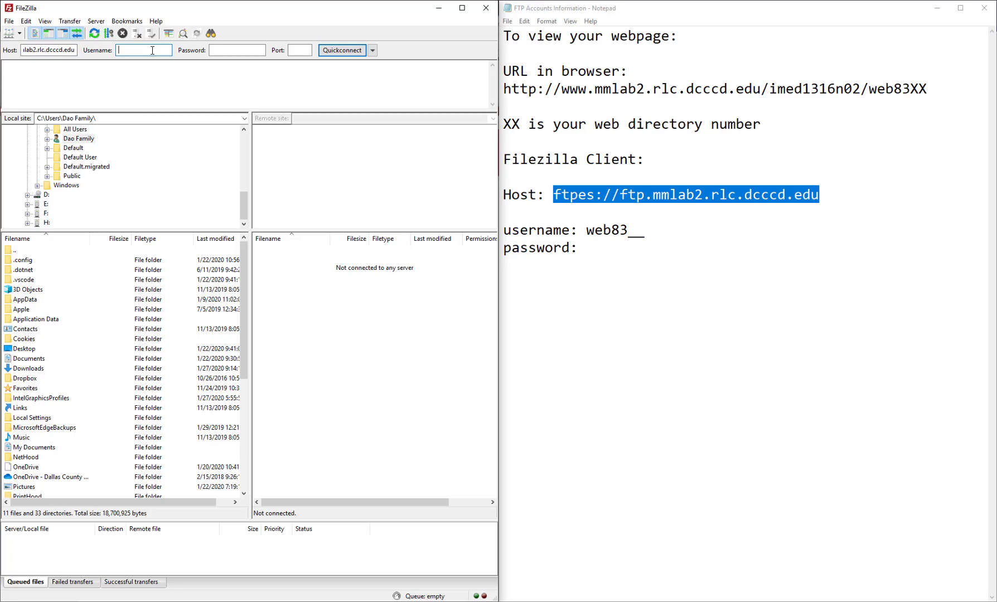
# Step: Enter the student's FTP username in the Username box, correcting a typo
pyautogui.write('ewb')
pyautogui.press('BackSpace')
pyautogui.press('BackSpace')
pyautogui.press('BackSpace')
pyautogui.write('web')
pyautogui.write('8425')
pyautogui.click(235, 48)
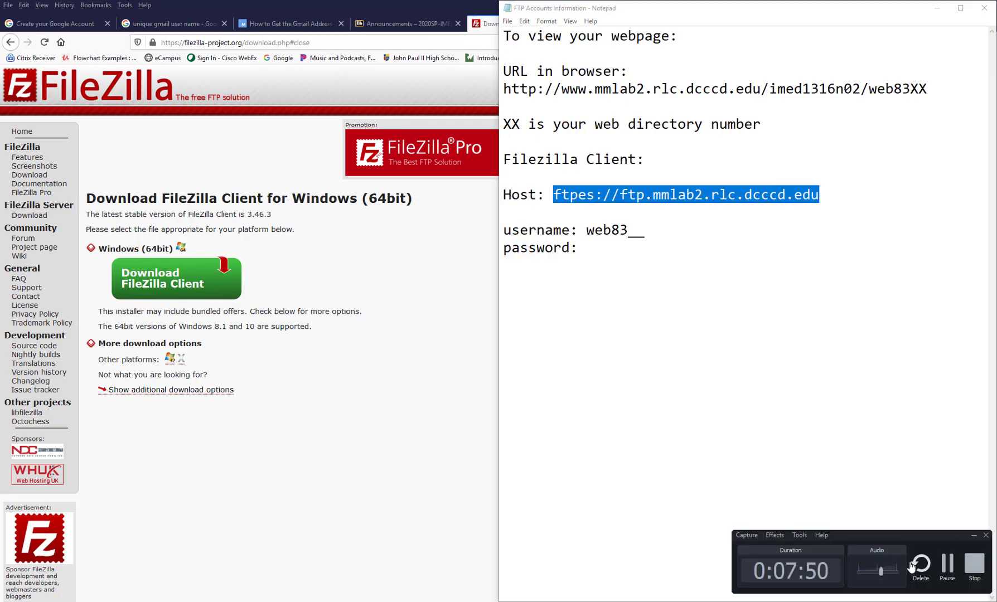
# Step: Fill in the account password and start the Quickconnect connection
pyautogui.click(946, 566)
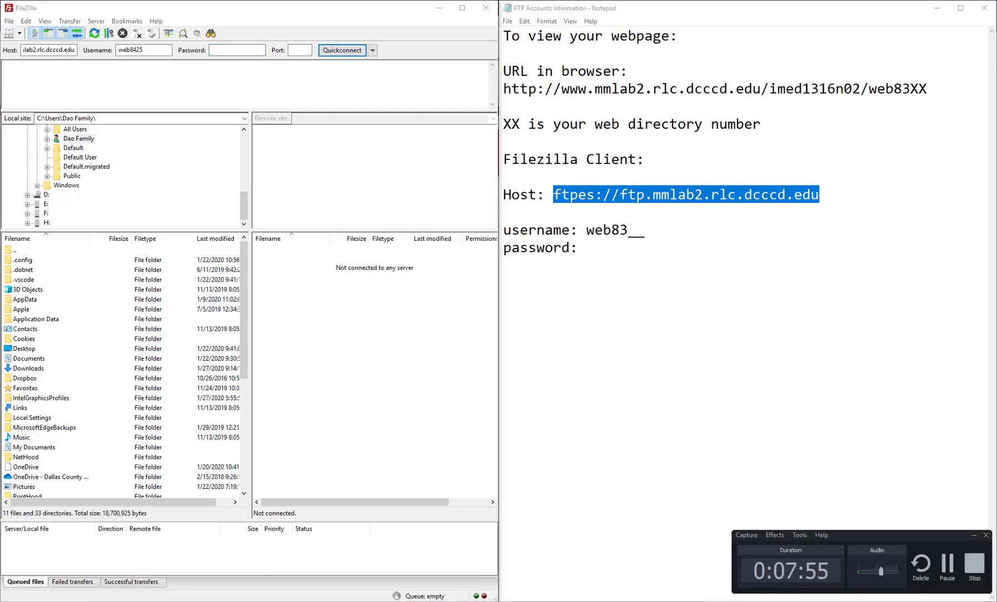
pyautogui.click(946, 564)
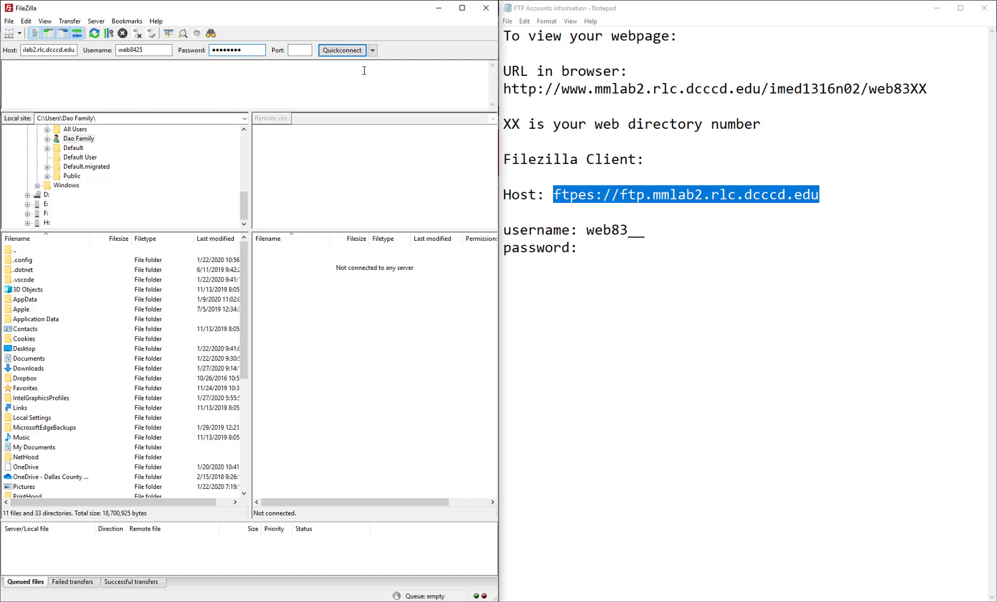
pyautogui.click(342, 51)
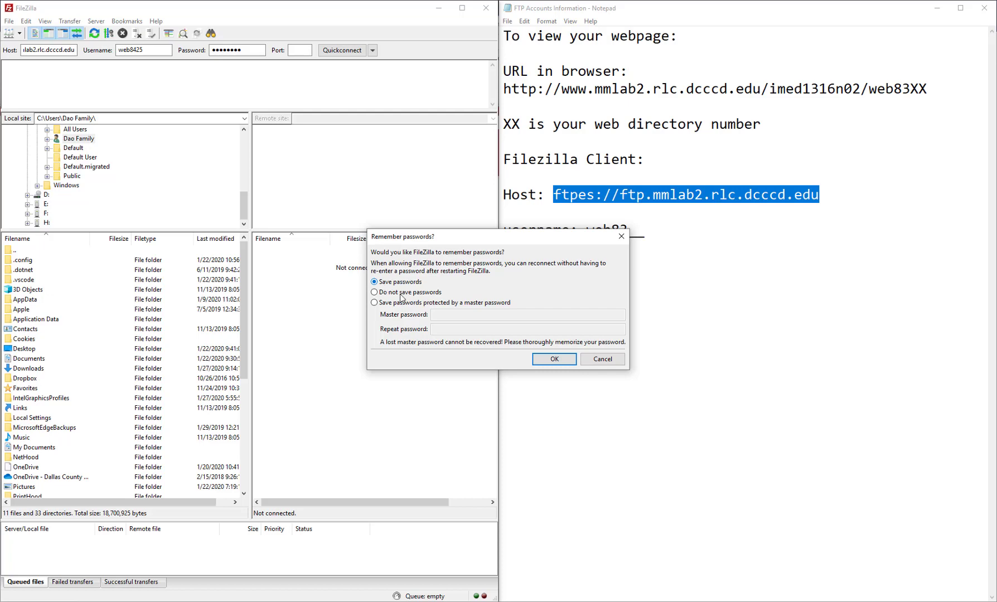
# Step: Allow FileZilla to remember the password and trust the server's unknown certificate
pyautogui.click(535, 358)
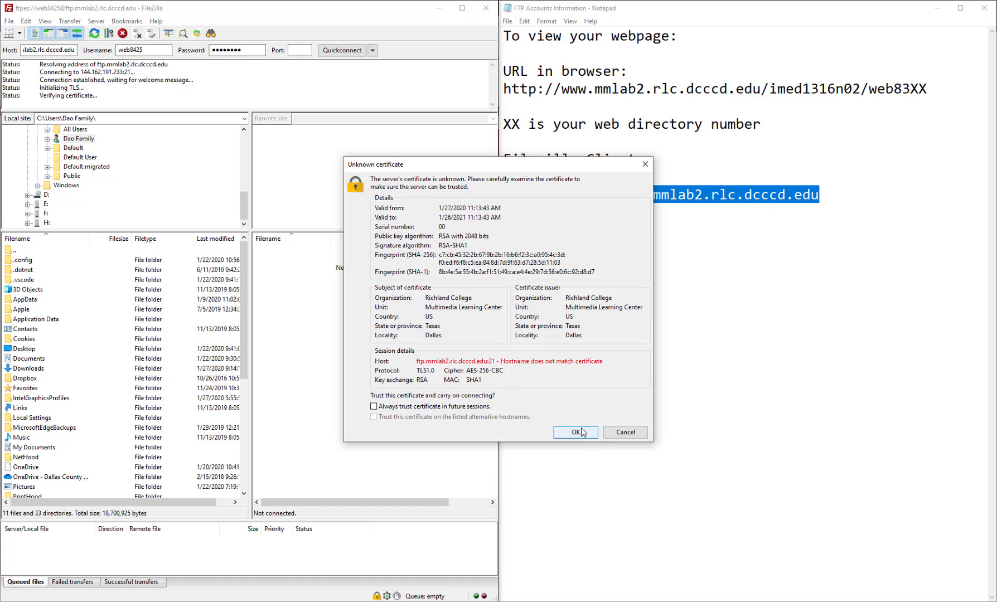
pyautogui.click(559, 429)
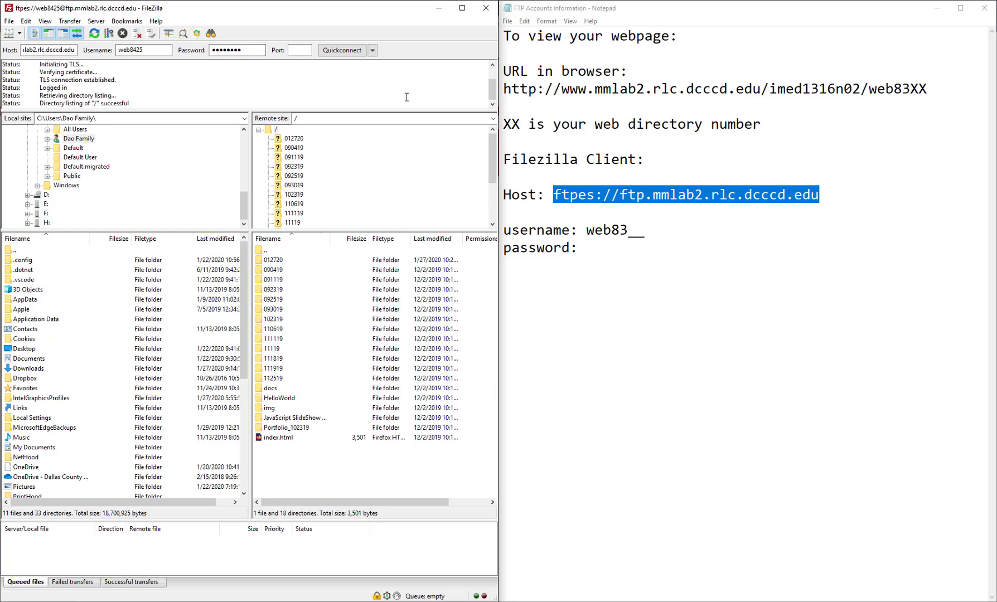
# Step: Maximize the FileZilla window so it covers the notes
pyautogui.click(462, 7)
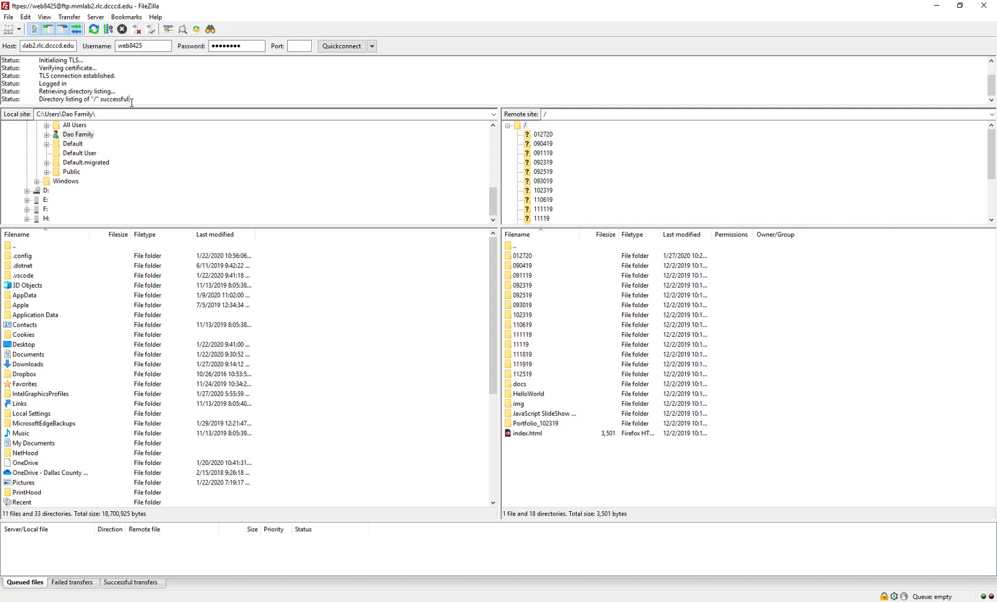
# Step: Highlight the successful directory listing message in the status log
pyautogui.moveTo(129, 100); pyautogui.dragTo(40, 101)
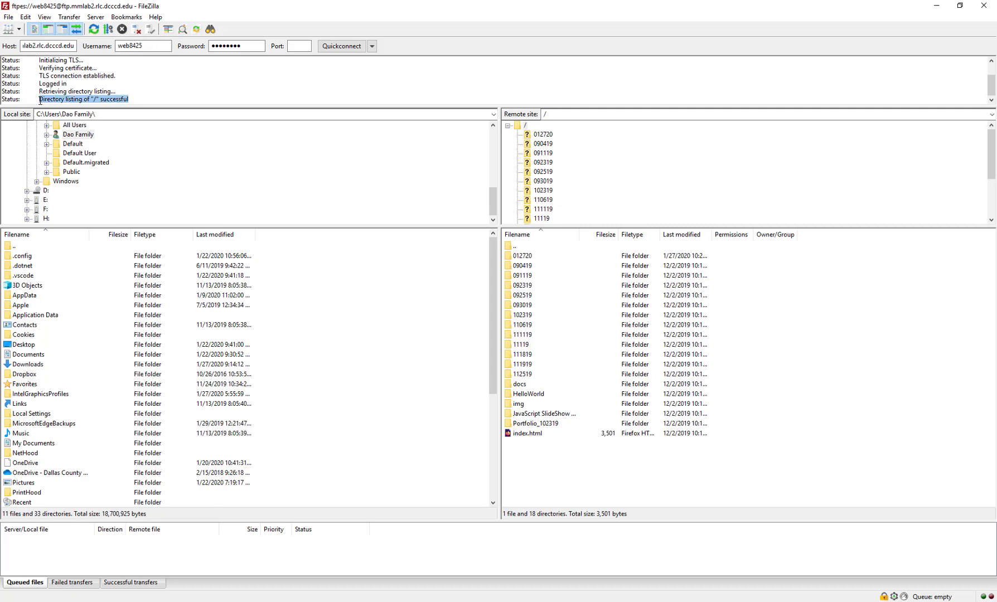